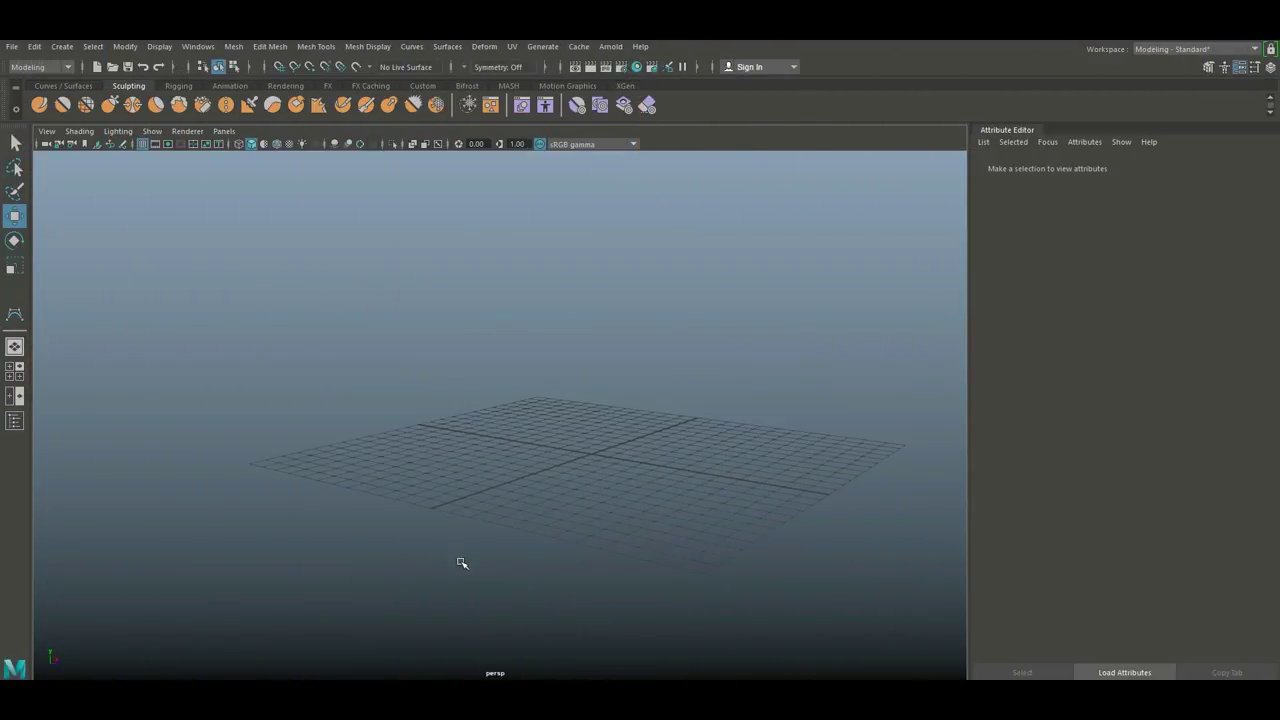
# Step: Hide the Attribute Editor and create a polygon cylinder at the origin
pyautogui.moveTo(463, 560)
pyautogui.keyDown('alt'); pyautogui.mouseDown()
pyautogui.moveTo(380, 497)
pyautogui.moveTo(419, 534)
pyautogui.moveTo(423, 517)
pyautogui.moveTo(471, 537)
pyautogui.mouseUp(); pyautogui.keyUp('alt')
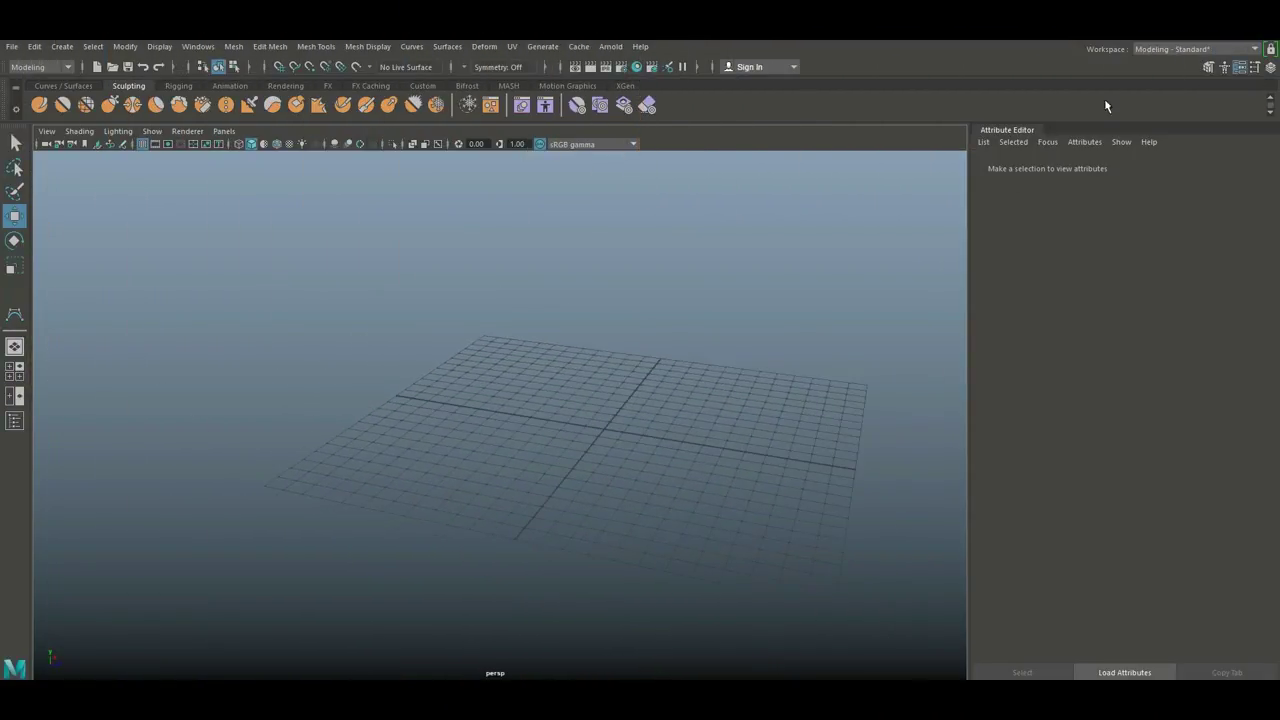
pyautogui.click(1224, 67)
pyautogui.moveTo(583, 392)
pyautogui.keyDown('alt'); pyautogui.mouseDown()
pyautogui.moveTo(430, 343)
pyautogui.moveTo(436, 383)
pyautogui.mouseUp(); pyautogui.keyUp('alt')
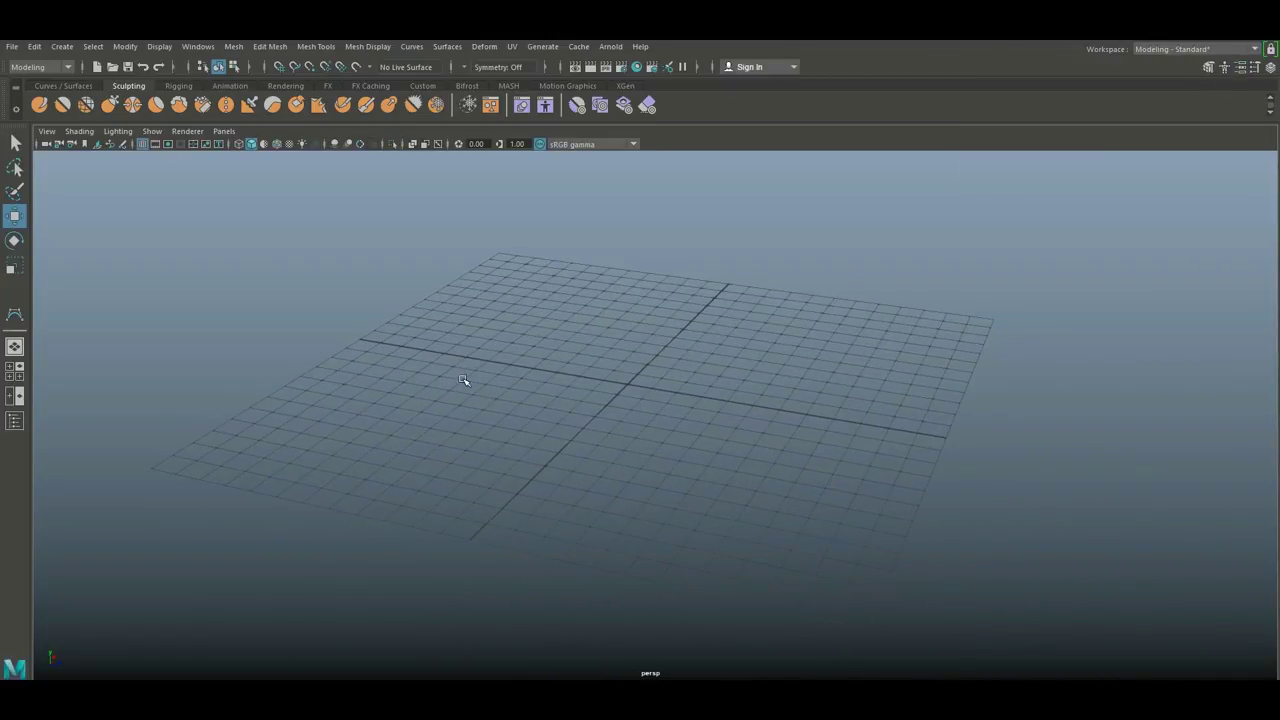
pyautogui.press('space')
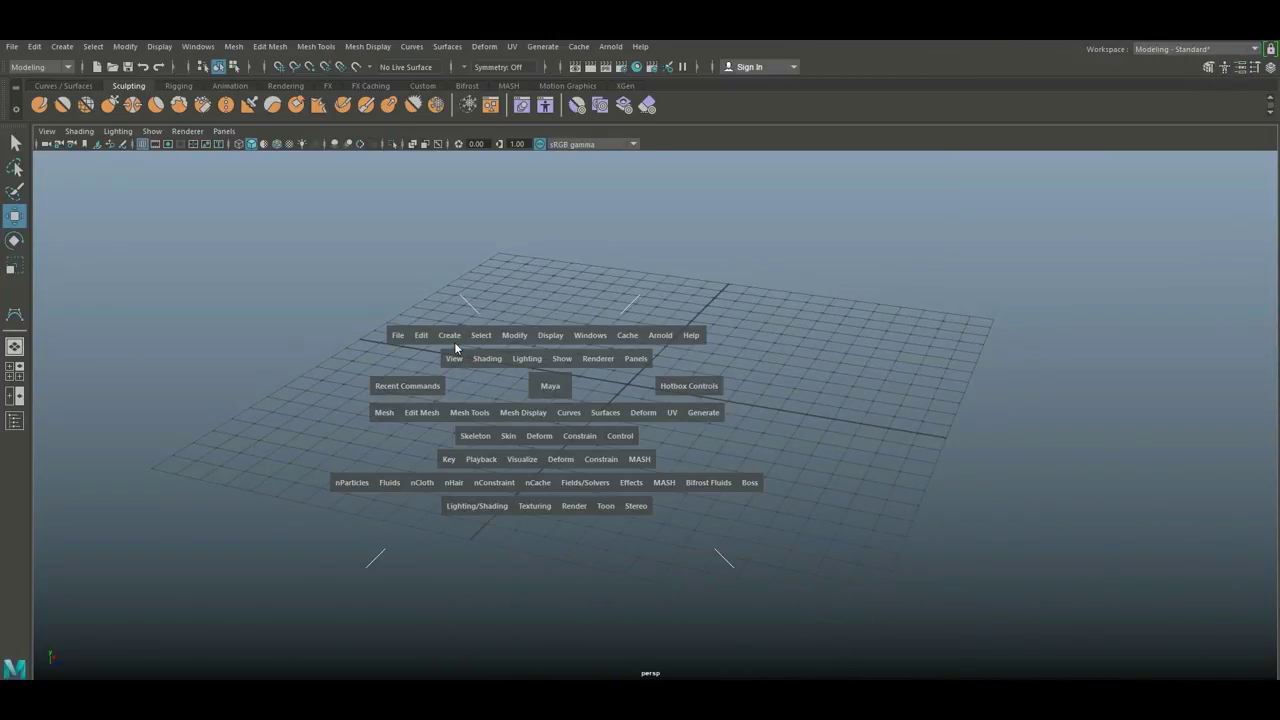
pyautogui.click(451, 337)
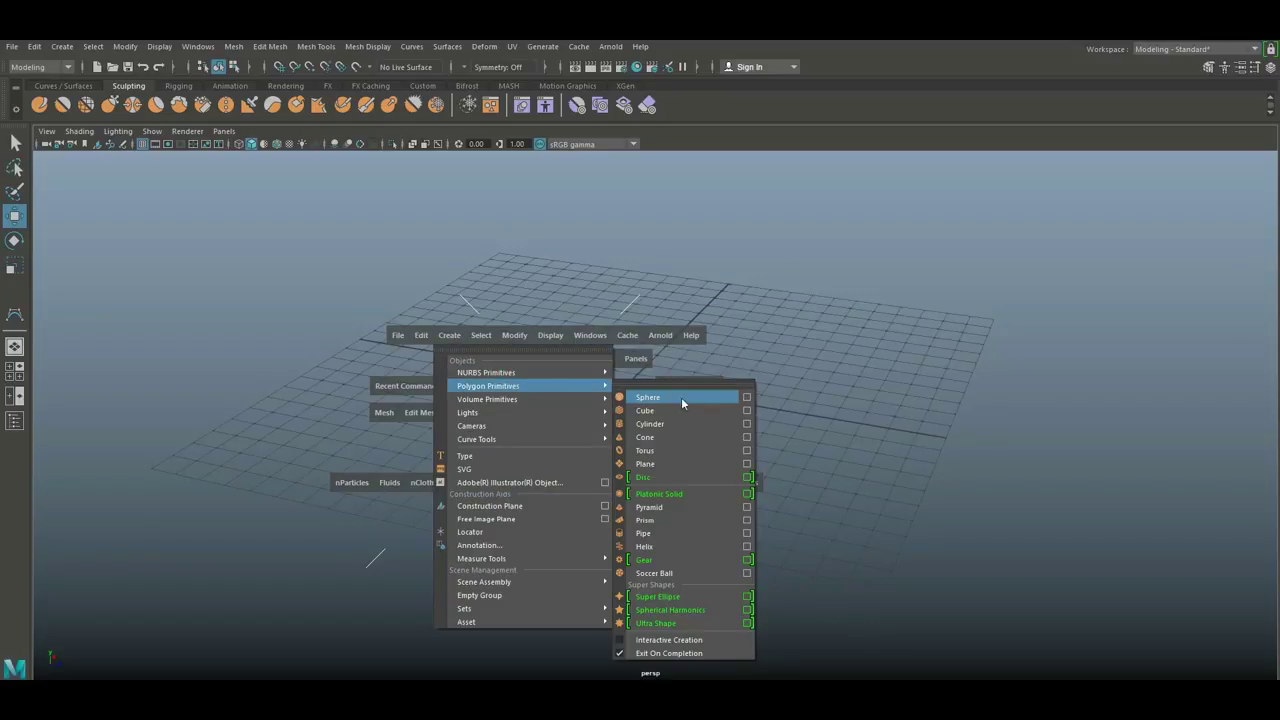
pyautogui.click(668, 424)
# Step: Rotate the cylinder 90° onto its side and show its attributes with Ctrl+A
pyautogui.scroll(2, 747, 460)
pyautogui.press('e')
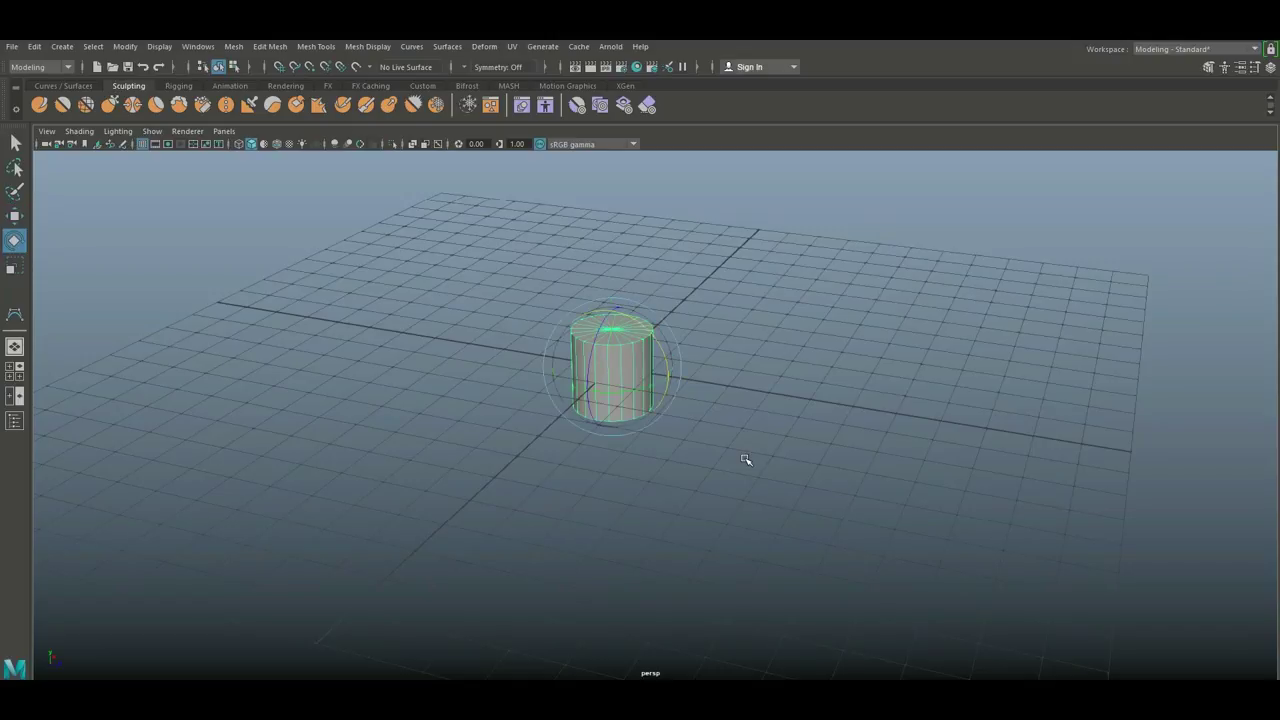
pyautogui.moveTo(634, 321); pyautogui.dragTo(681, 374)
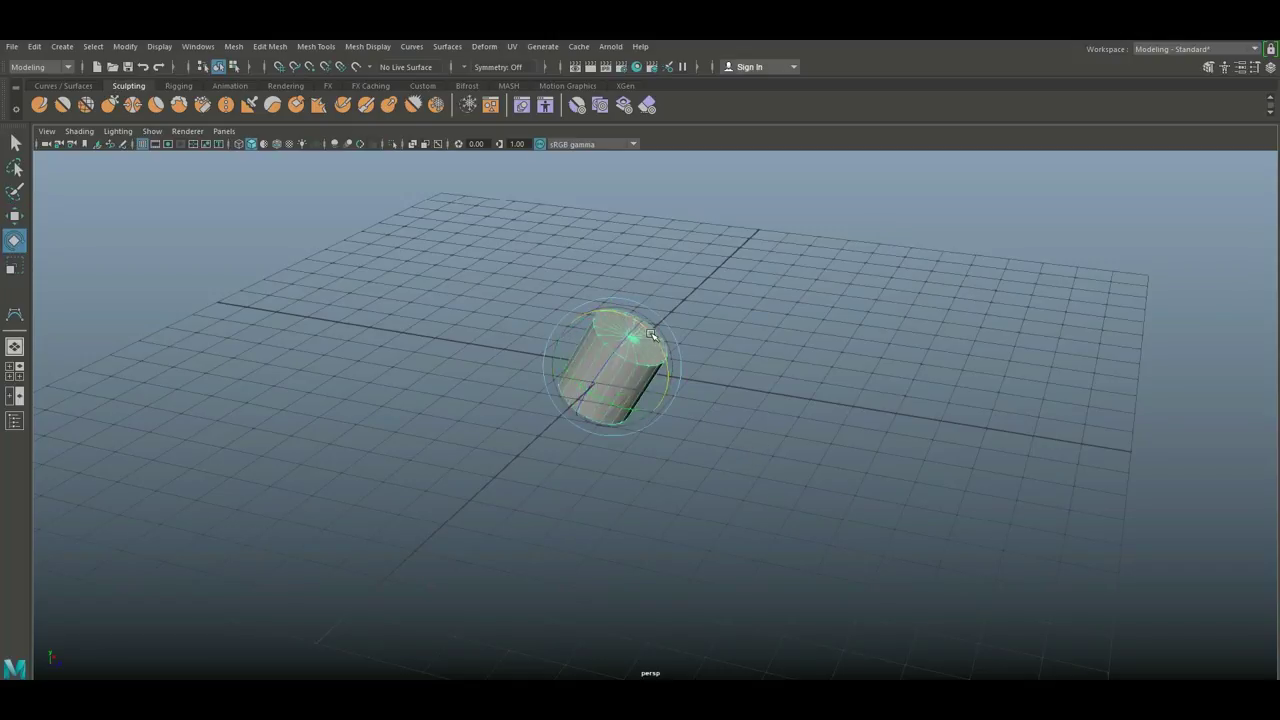
pyautogui.scroll(2, 728, 440)
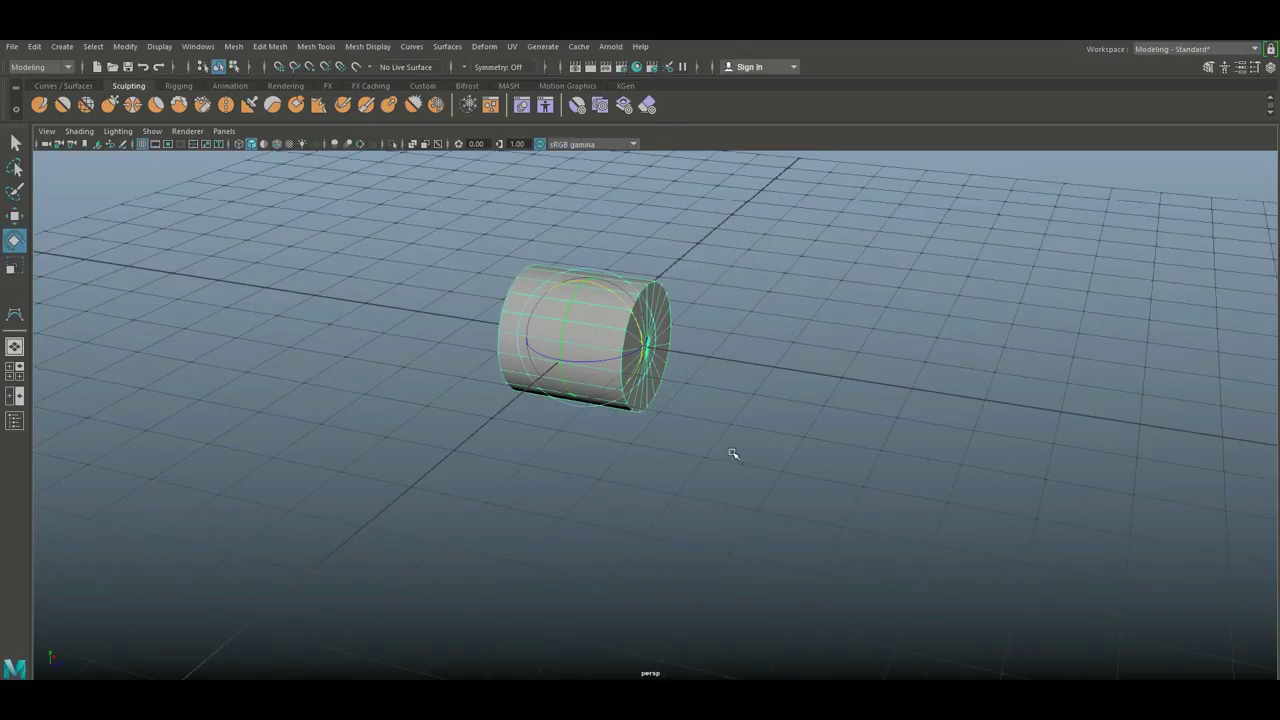
pyautogui.moveTo(737, 475)
pyautogui.keyDown('alt'); pyautogui.mouseDown()
pyautogui.moveTo(691, 463)
pyautogui.moveTo(721, 469)
pyautogui.mouseUp(); pyautogui.keyUp('alt')
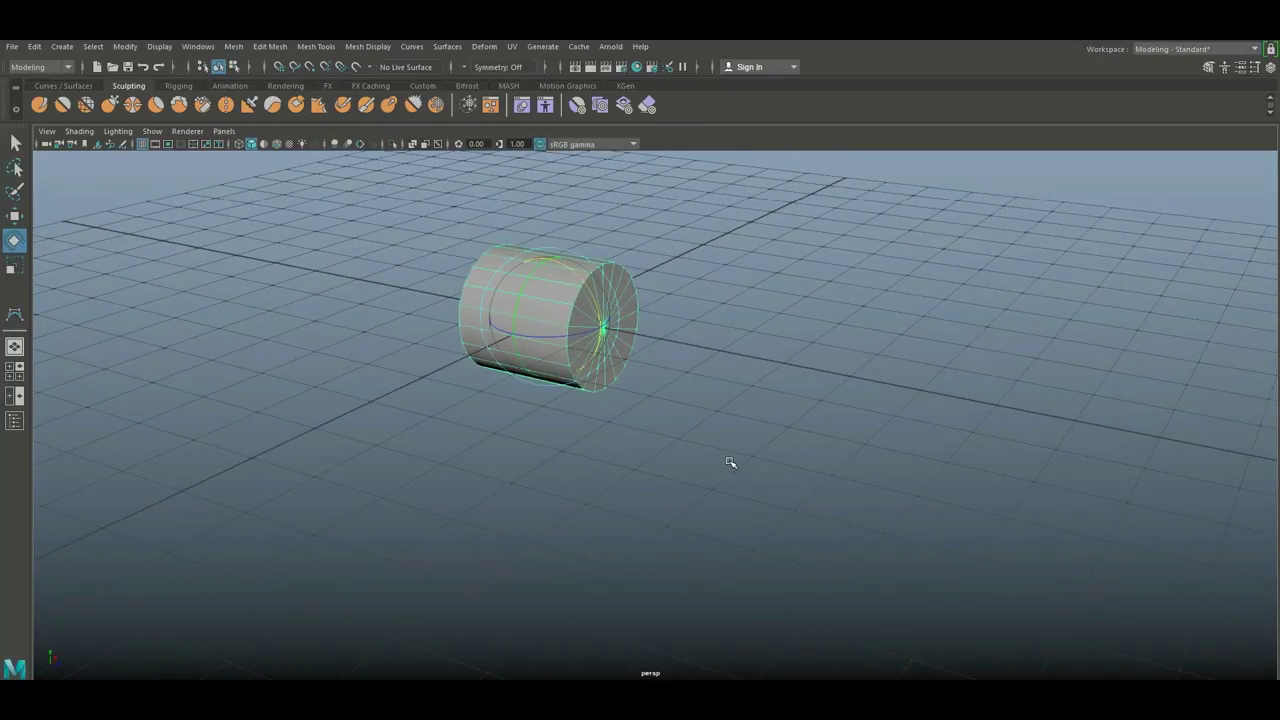
pyautogui.hotkey('ctrl', 'a')
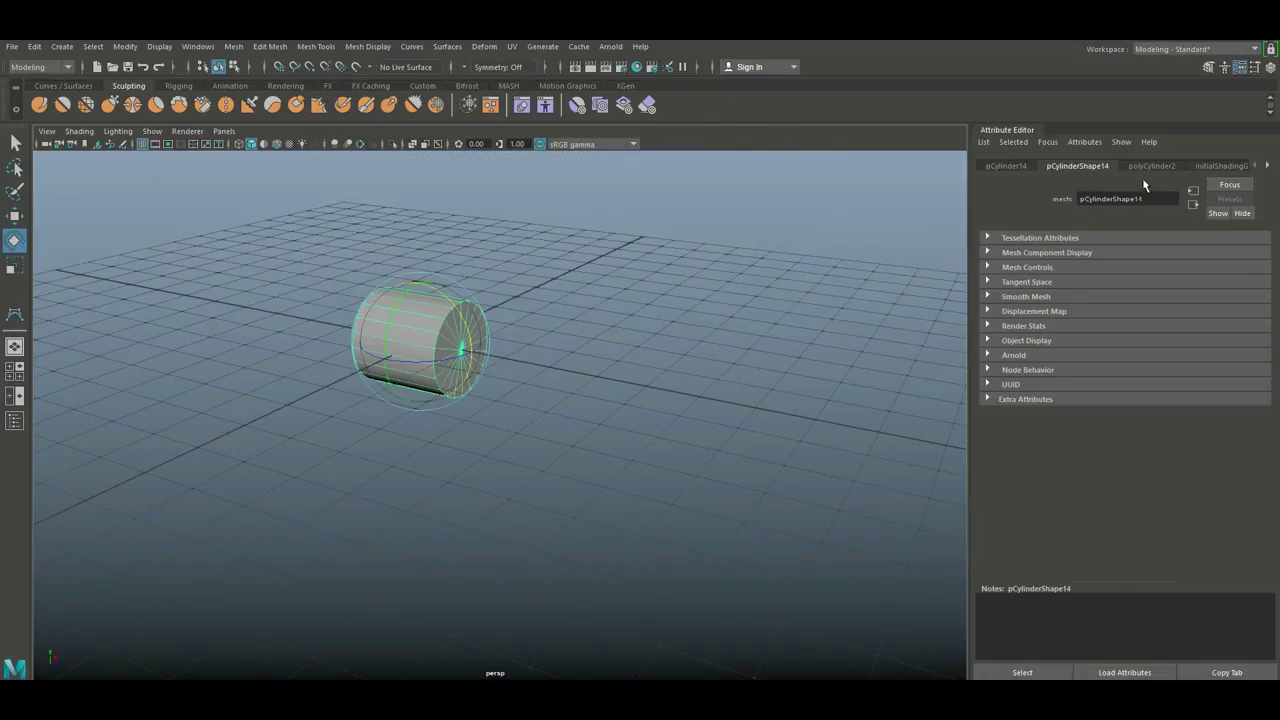
# Step: Set the polyCylinder's Subdivisions Caps to 0
pyautogui.click(1152, 166)
pyautogui.doubleClick(1105, 313)
pyautogui.press('Return')
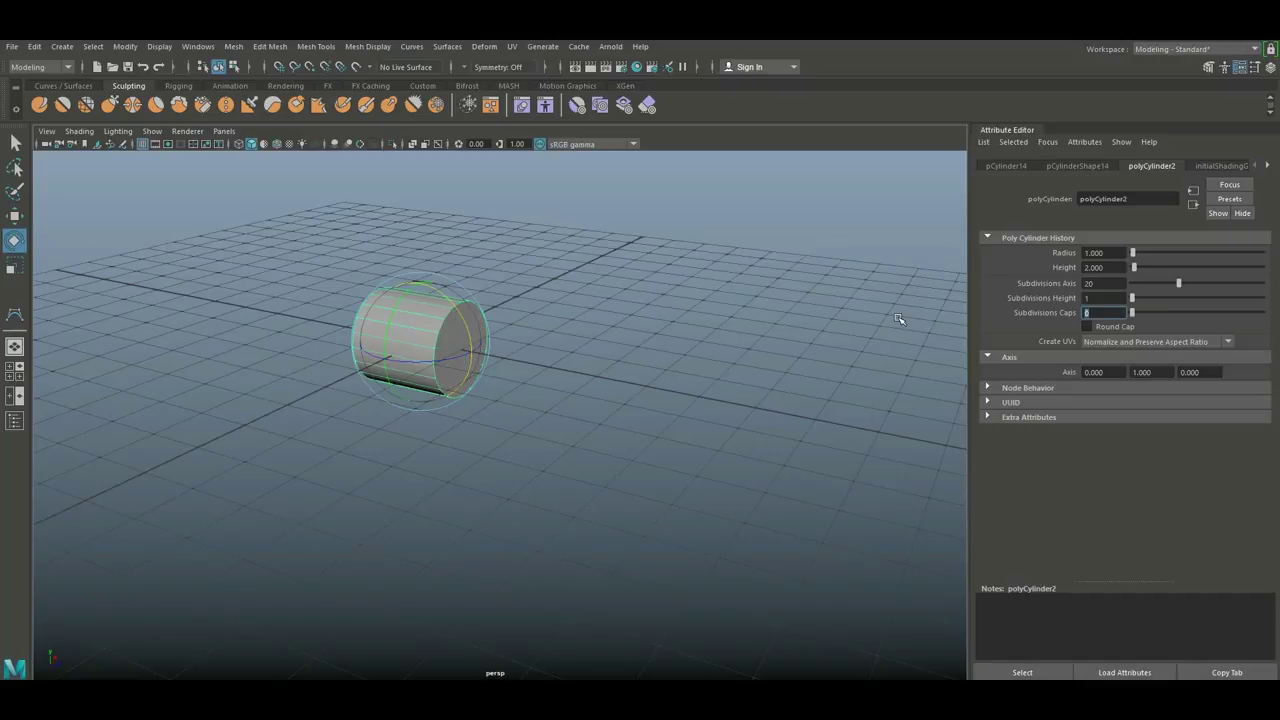
pyautogui.moveTo(660, 459)
pyautogui.keyDown('alt'); pyautogui.mouseDown()
pyautogui.moveTo(657, 437)
pyautogui.moveTo(614, 423)
pyautogui.mouseUp(); pyautogui.keyUp('alt')
# Step: Delete the extra cylinder faces, leaving a single flat circular face
pyautogui.moveTo(536, 342)
pyautogui.mouseDown(button='right')
pyautogui.moveTo(462, 345)
pyautogui.moveTo(536, 372)
pyautogui.mouseUp(button='right')
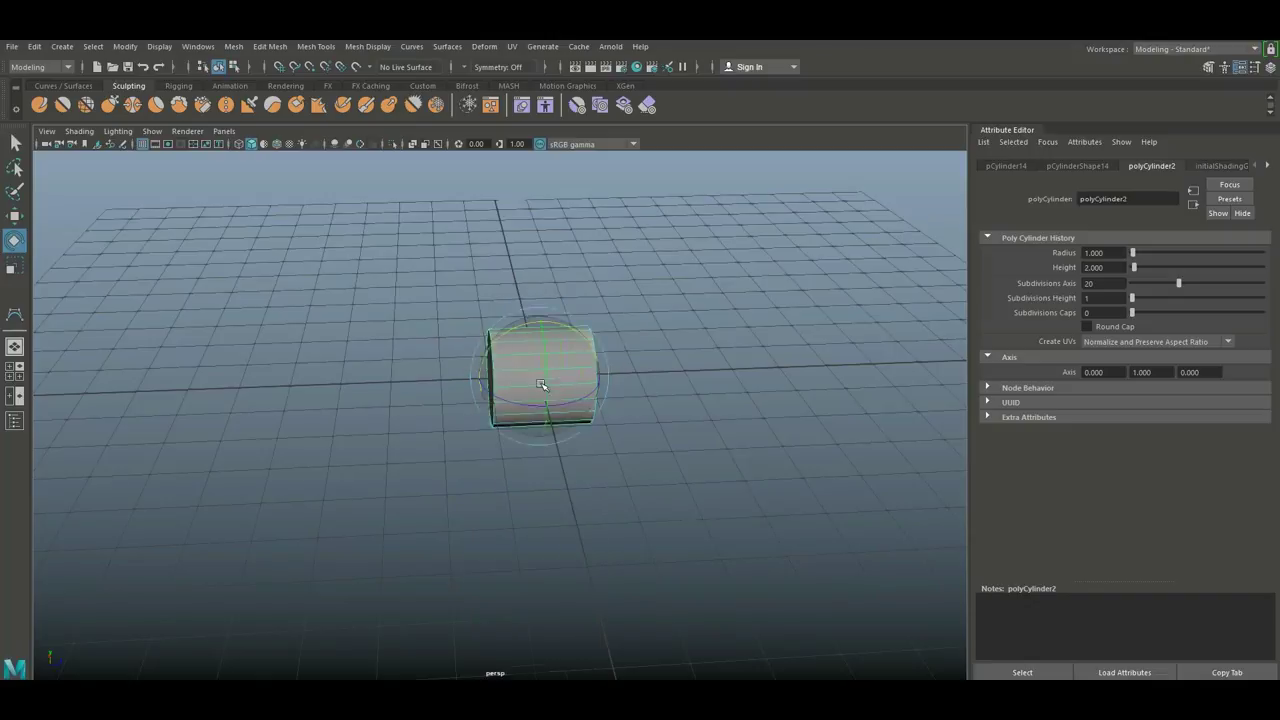
pyautogui.click(412, 310)
pyautogui.moveTo(412, 310)
pyautogui.mouseDown()
pyautogui.moveTo(526, 503)
pyautogui.moveTo(603, 491)
pyautogui.moveTo(506, 494)
pyautogui.moveTo(640, 514)
pyautogui.mouseUp()
pyautogui.click(549, 509)
pyautogui.moveTo(514, 343)
pyautogui.mouseDown(button='right')
pyautogui.moveTo(543, 314)
pyautogui.moveTo(557, 328)
pyautogui.mouseUp(button='right')
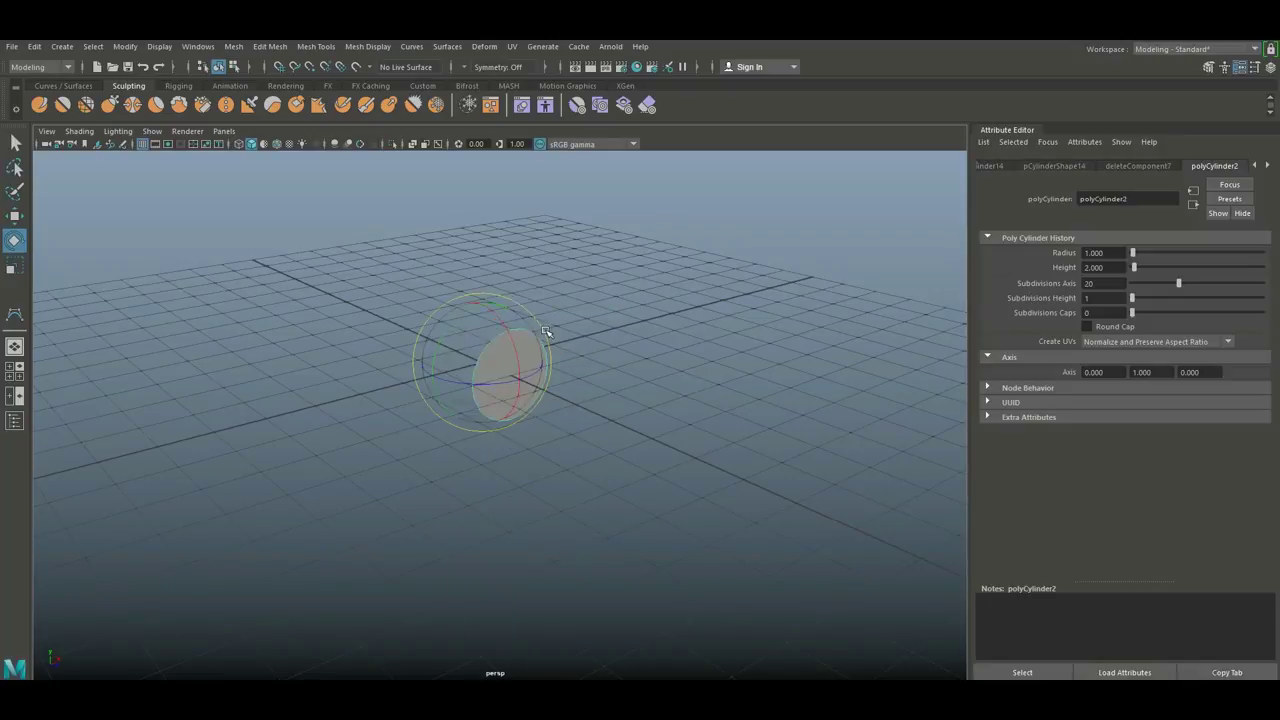
# Step: Center the disc's pivot and move it out along the Z axis
pyautogui.click(125, 46)
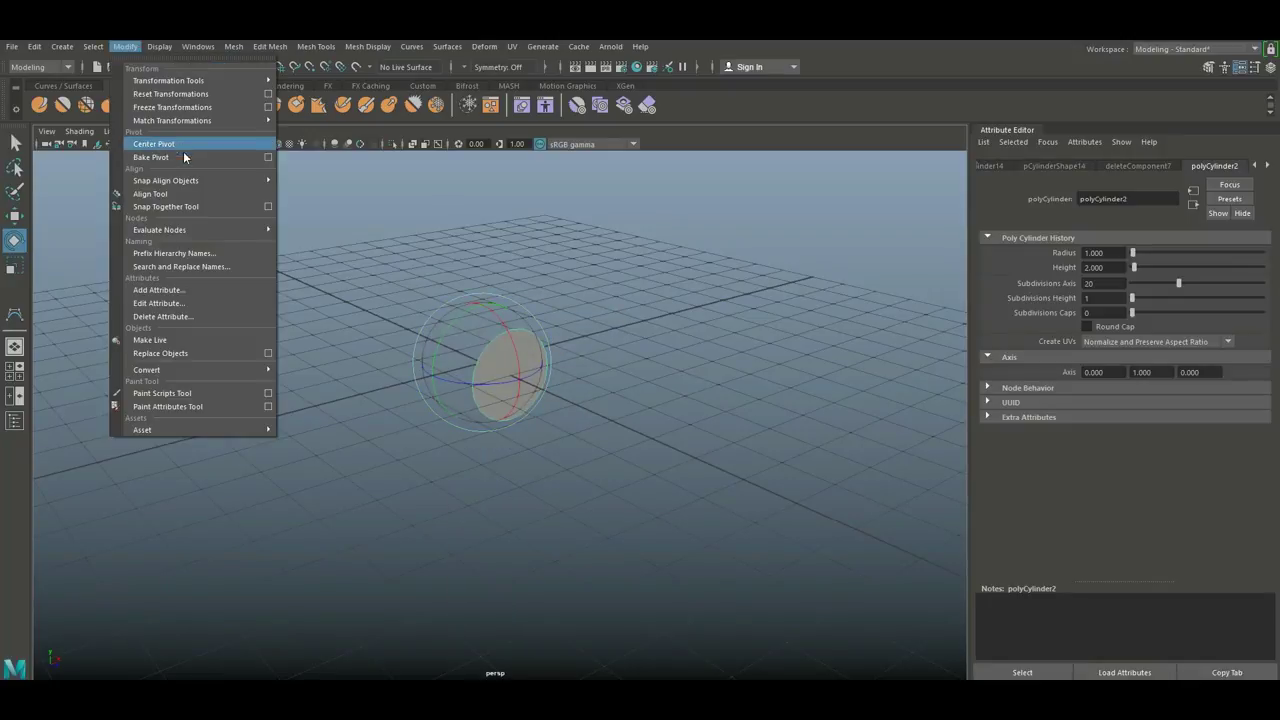
pyautogui.click(186, 146)
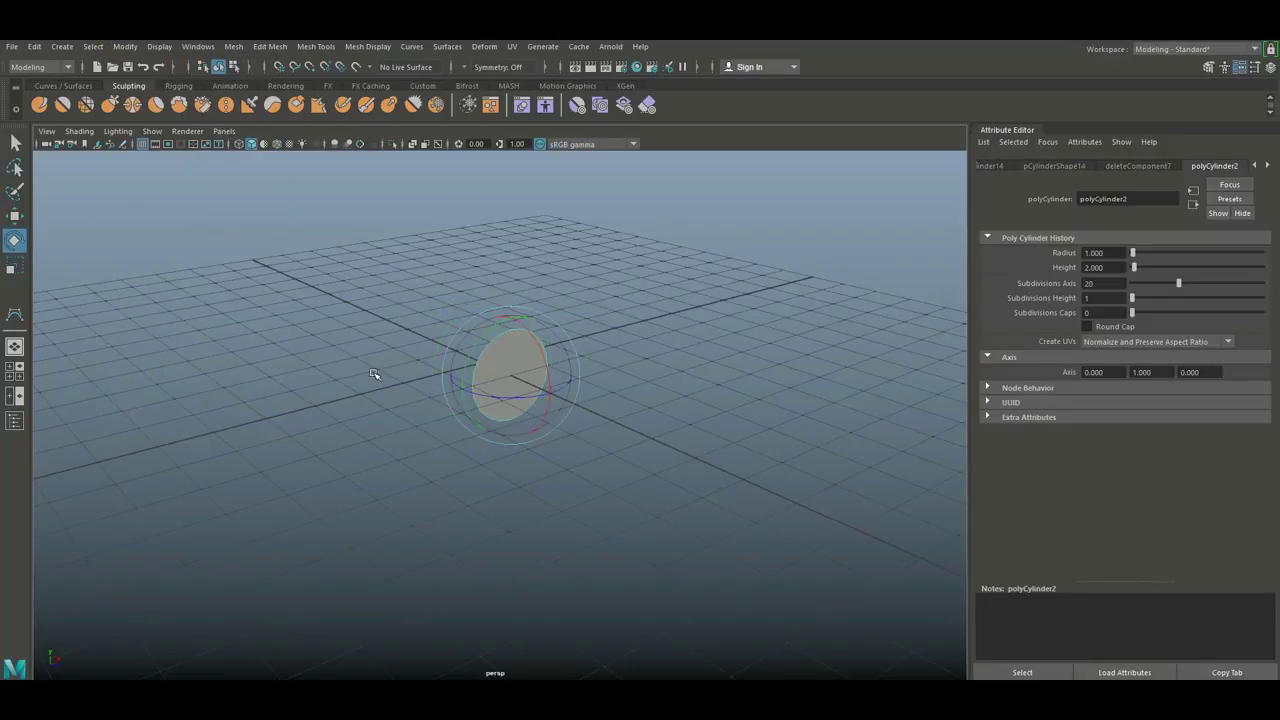
pyautogui.press('w')
pyautogui.moveTo(557, 397); pyautogui.dragTo(277, 294)
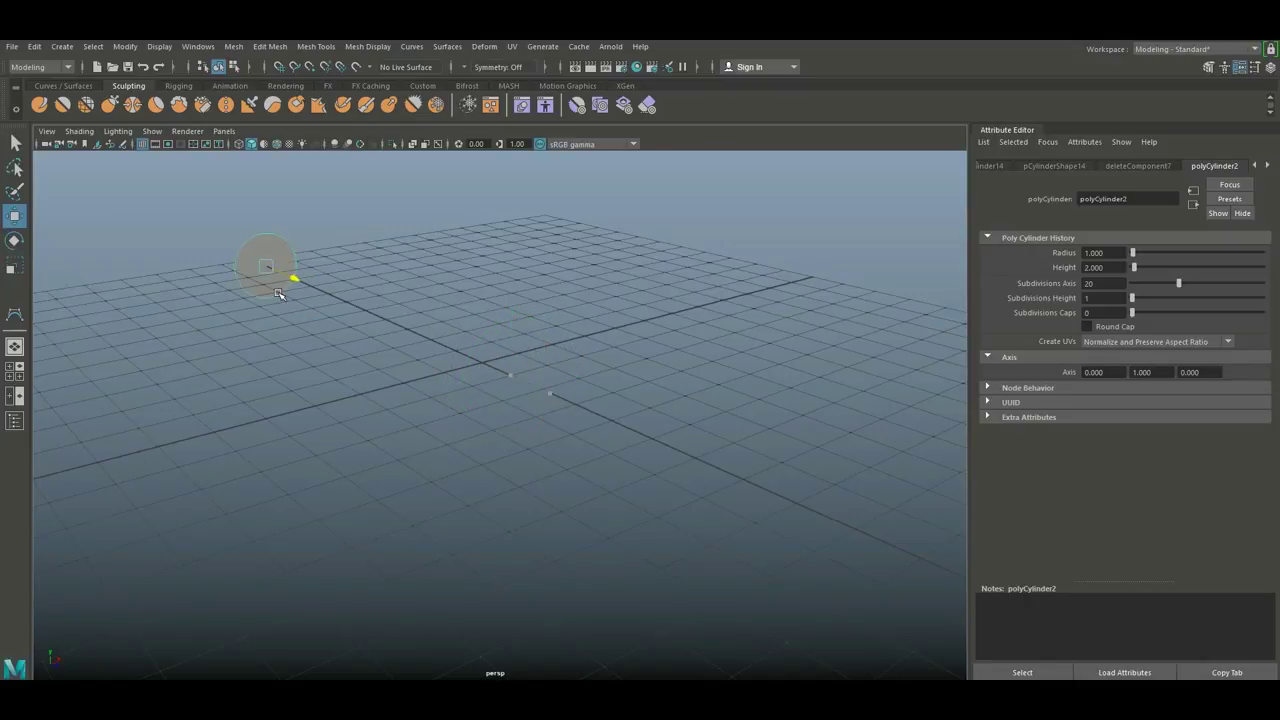
pyautogui.moveTo(285, 337)
pyautogui.keyDown('alt'); pyautogui.mouseDown()
pyautogui.moveTo(354, 394)
pyautogui.moveTo(691, 420)
pyautogui.moveTo(603, 426)
pyautogui.moveTo(630, 430)
pyautogui.mouseUp(); pyautogui.keyUp('alt')
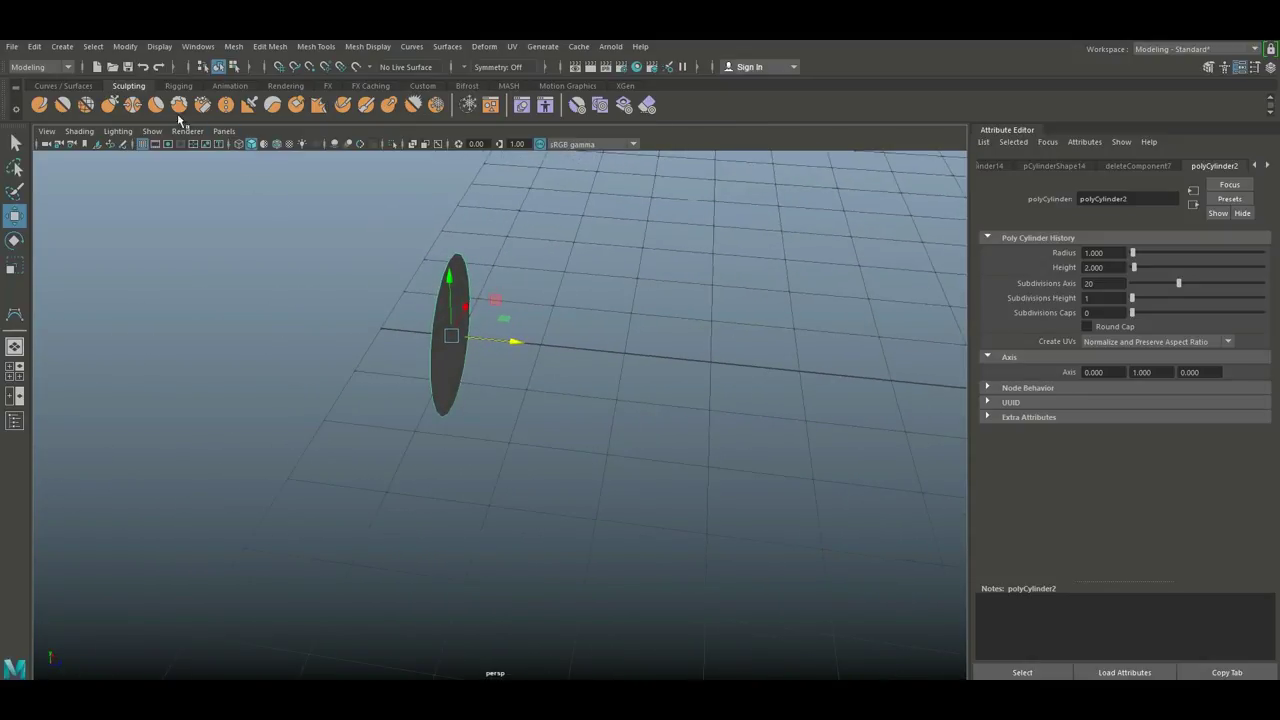
pyautogui.click(62, 47)
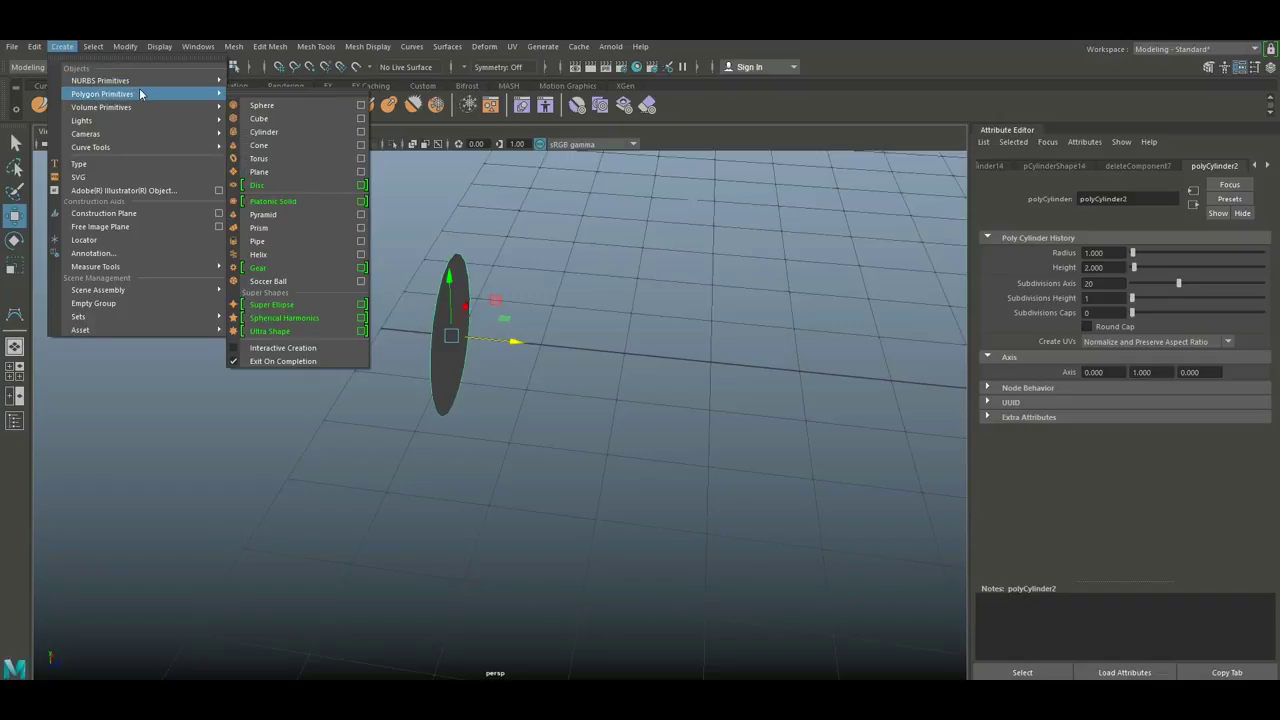
pyautogui.moveTo(91, 147)
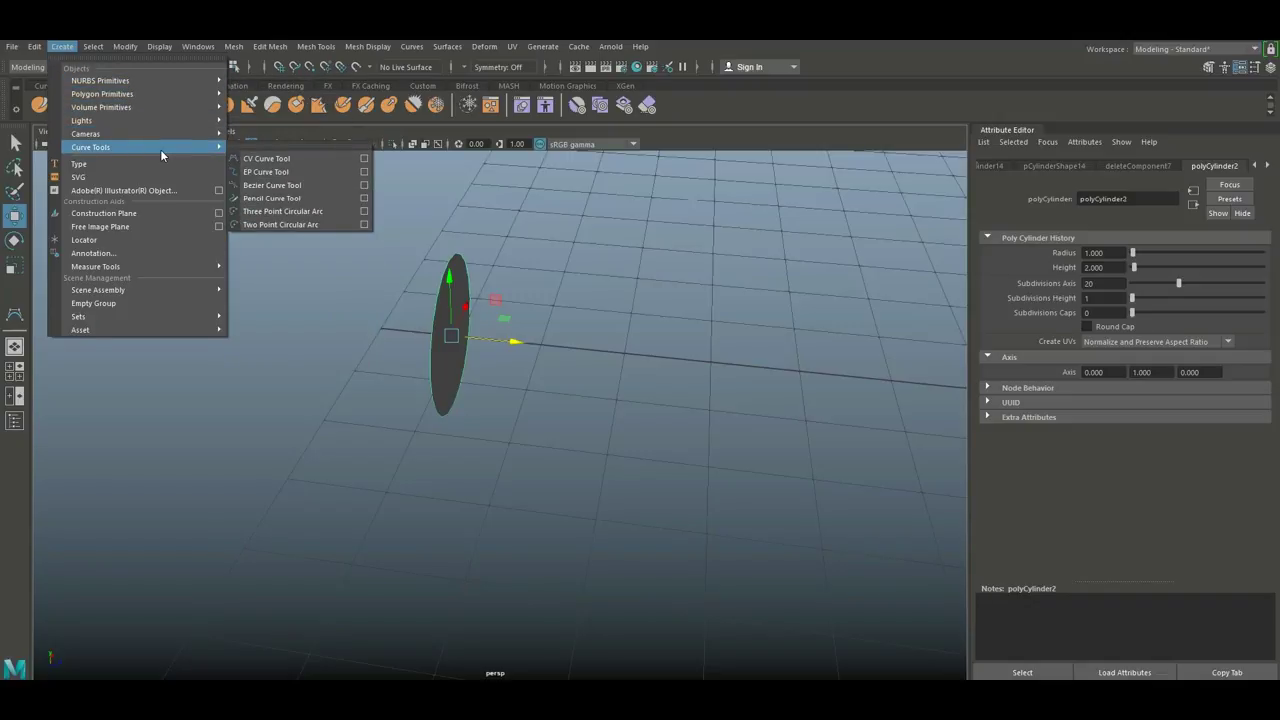
# Step: Start the CV Curve Tool and frame the origin in the top view
pyautogui.click(305, 158)
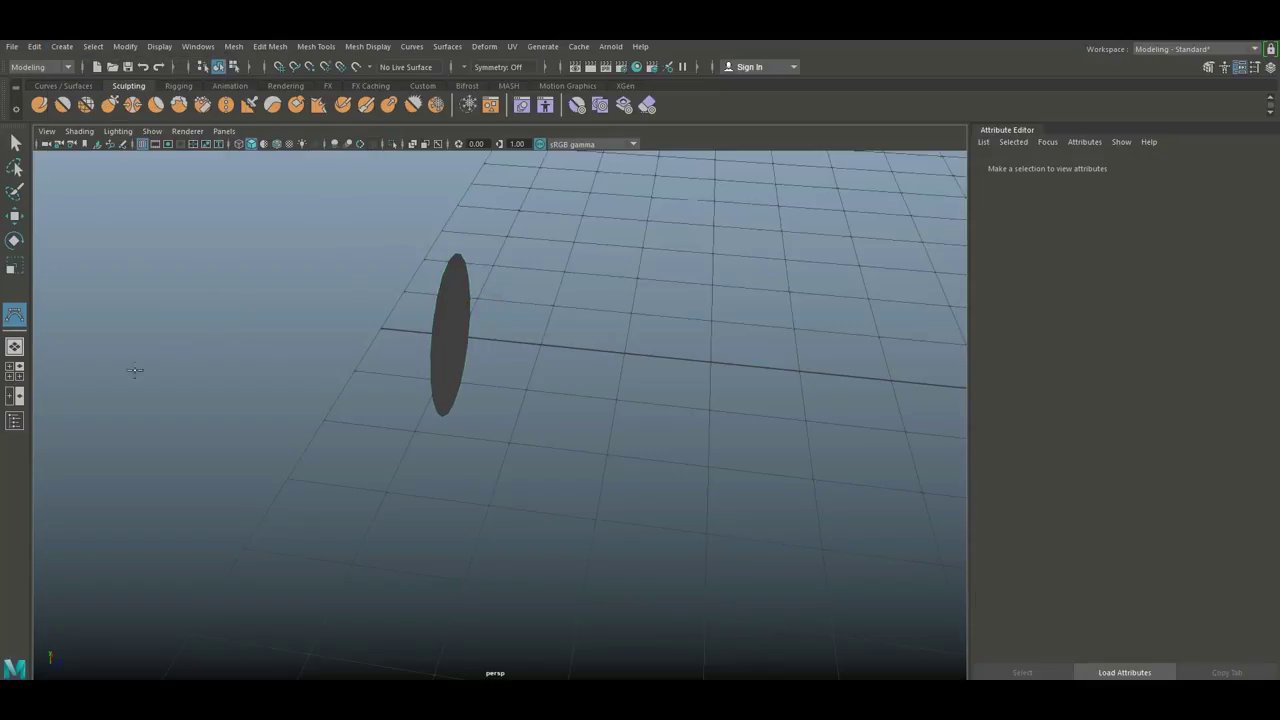
pyautogui.press('space')
pyautogui.press('space')
pyautogui.scroll(-3, 350, 312)
pyautogui.scroll(-3, 486, 457)
pyautogui.scroll(-2, 486, 457)
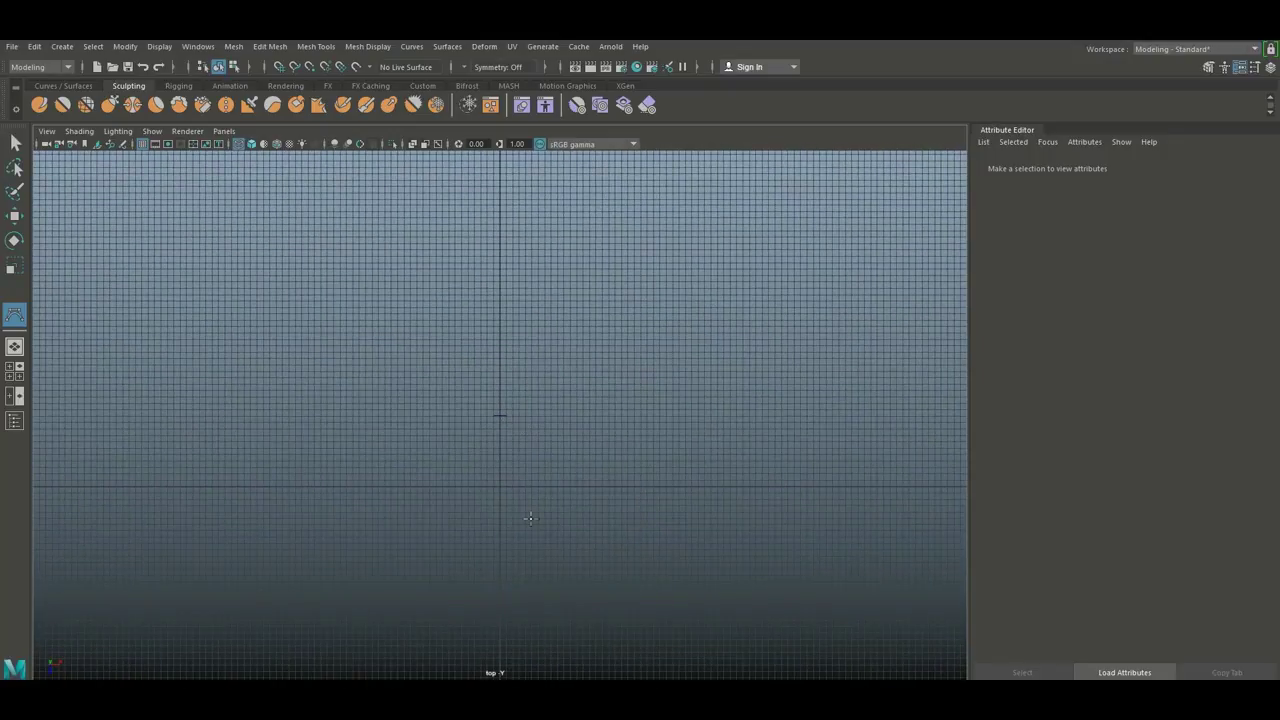
pyautogui.scroll(2, 531, 517)
pyautogui.scroll(2, 560, 470)
pyautogui.scroll(2, 590, 420)
pyautogui.scroll(3, 621, 376)
pyautogui.scroll(2, 560, 437)
pyautogui.moveTo(571, 443)
pyautogui.keyDown('alt'); pyautogui.mouseDown(button='middle')
pyautogui.moveTo(606, 394)
pyautogui.moveTo(534, 468)
pyautogui.mouseUp(button='middle'); pyautogui.keyUp('alt')
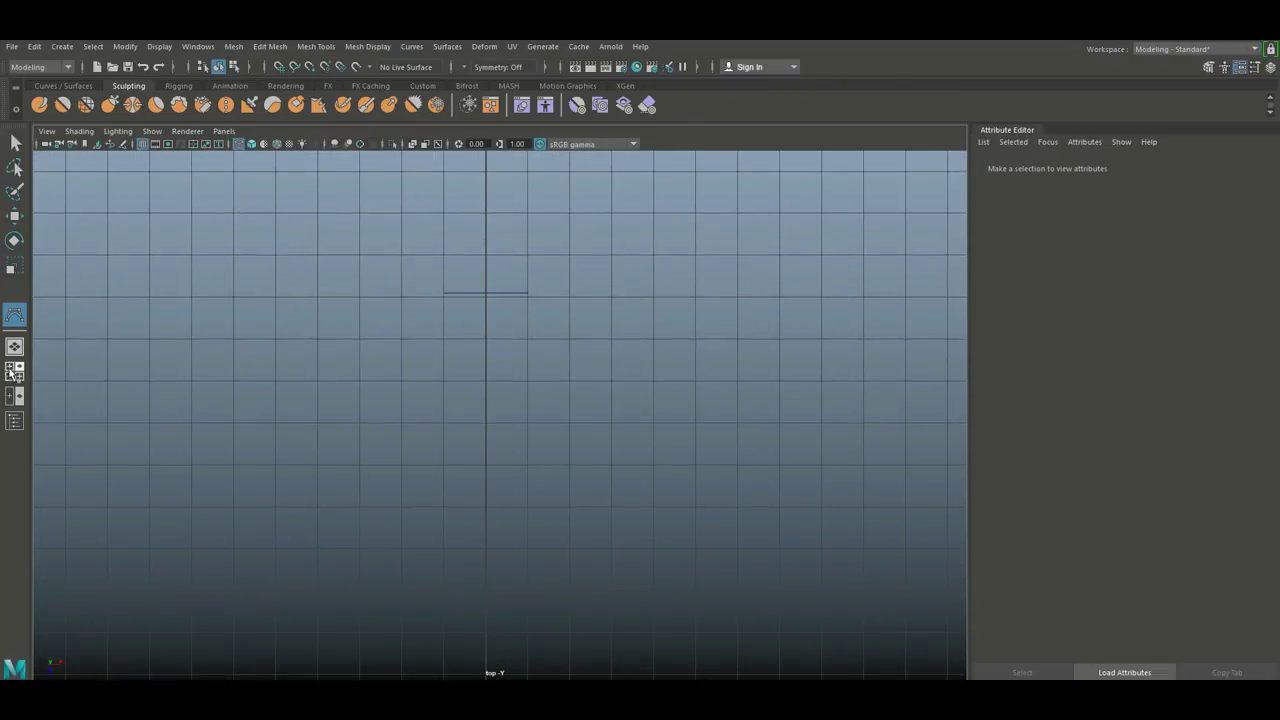
# Step: Return to a maximised perspective view orbited around the disc
pyautogui.click(14, 371)
pyautogui.press('space')
pyautogui.moveTo(677, 445)
pyautogui.keyDown('alt'); pyautogui.mouseDown()
pyautogui.moveTo(660, 463)
pyautogui.moveTo(443, 428)
pyautogui.mouseUp(); pyautogui.keyUp('alt')
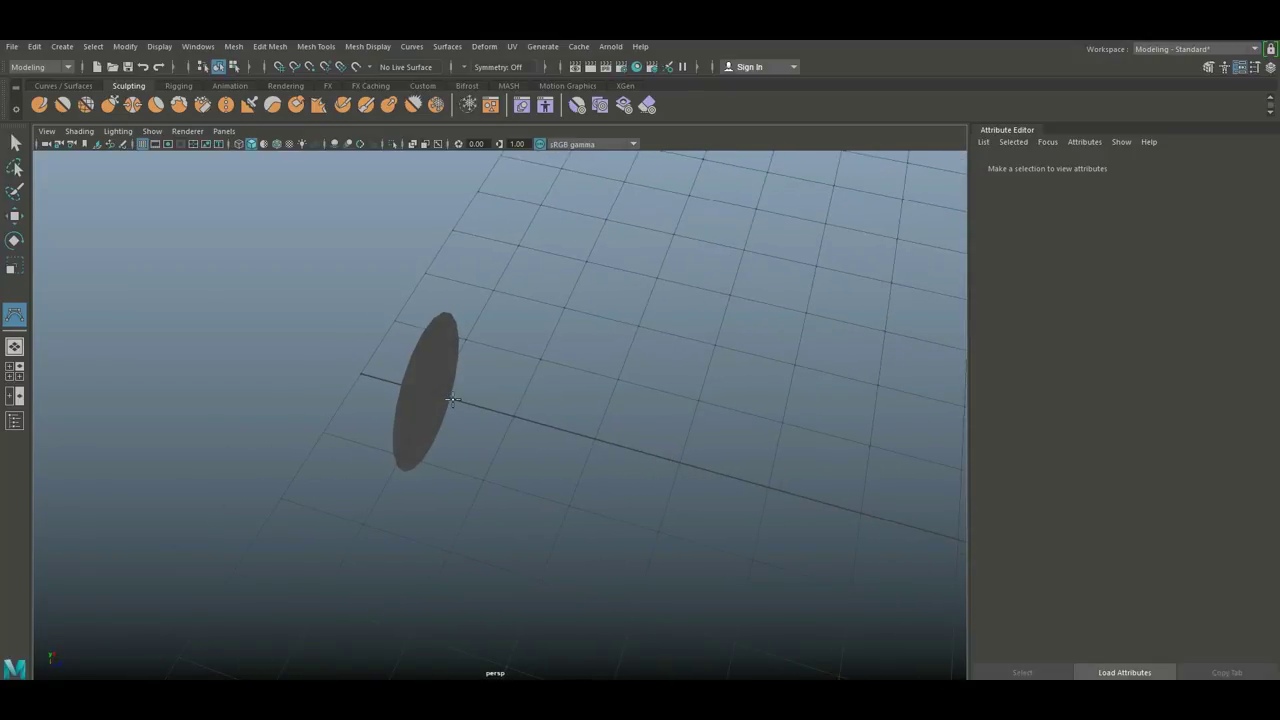
# Step: Draw a grid-snapped CV curve from beside the disc bending to the right
pyautogui.click(515, 415)
pyautogui.scroll(-3, 520, 420)
pyautogui.scroll(-3, 540, 430)
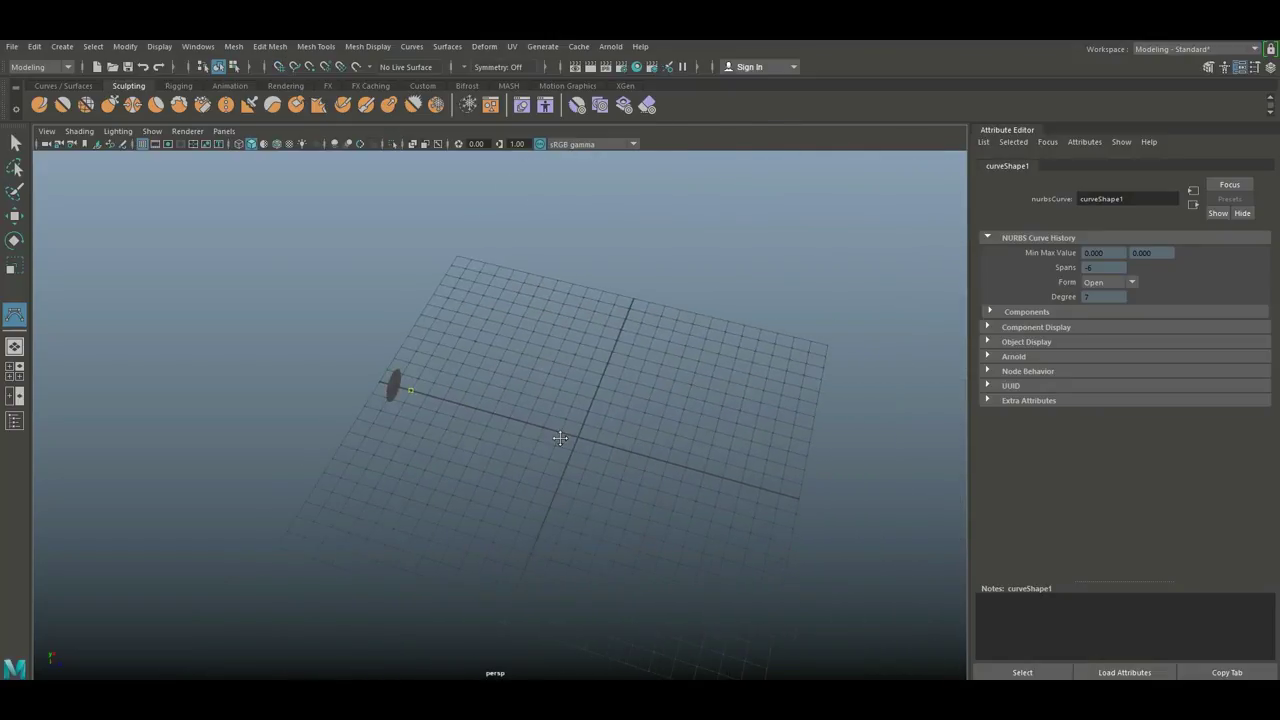
pyautogui.press('x')
pyautogui.click(513, 417)
pyautogui.click(617, 422)
pyautogui.click(680, 416)
pyautogui.click(726, 398)
pyautogui.click(775, 383)
pyautogui.click(809, 353)
pyautogui.press('w')
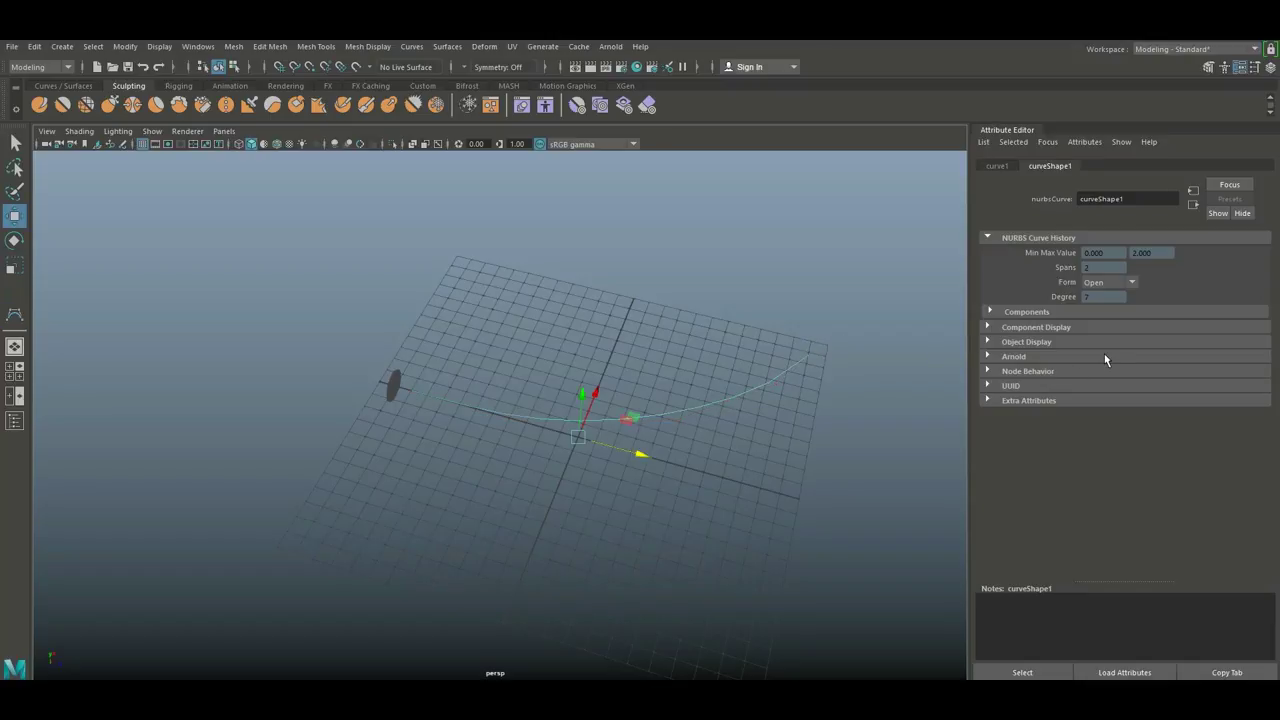
# Step: Move the flattened cylinder along X onto the start of the curve
pyautogui.moveTo(423, 416)
pyautogui.keyDown('alt'); pyautogui.mouseDown()
pyautogui.moveTo(406, 414)
pyautogui.moveTo(371, 486)
pyautogui.moveTo(453, 415)
pyautogui.moveTo(351, 437)
pyautogui.moveTo(259, 478)
pyautogui.mouseUp(); pyautogui.keyUp('alt')
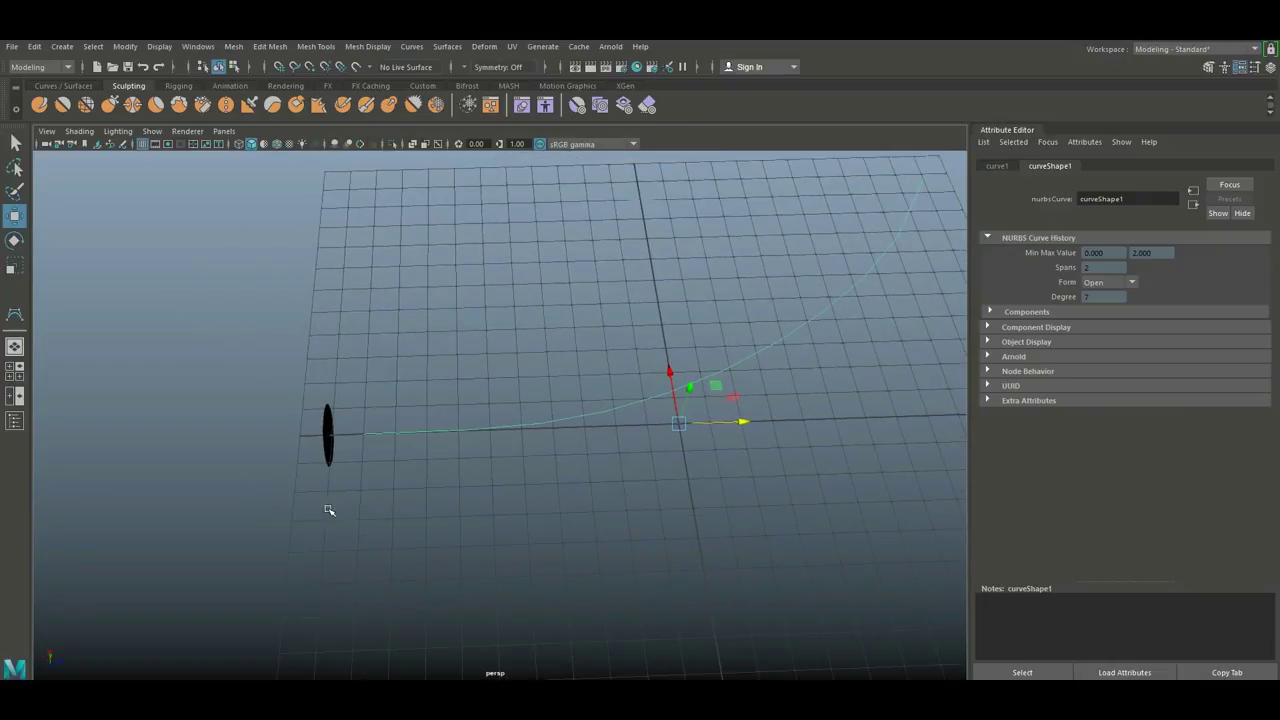
pyautogui.keyDown('alt'); pyautogui.moveTo(328, 510); pyautogui.dragTo(294, 477); pyautogui.keyUp('alt')
pyautogui.click(287, 435)
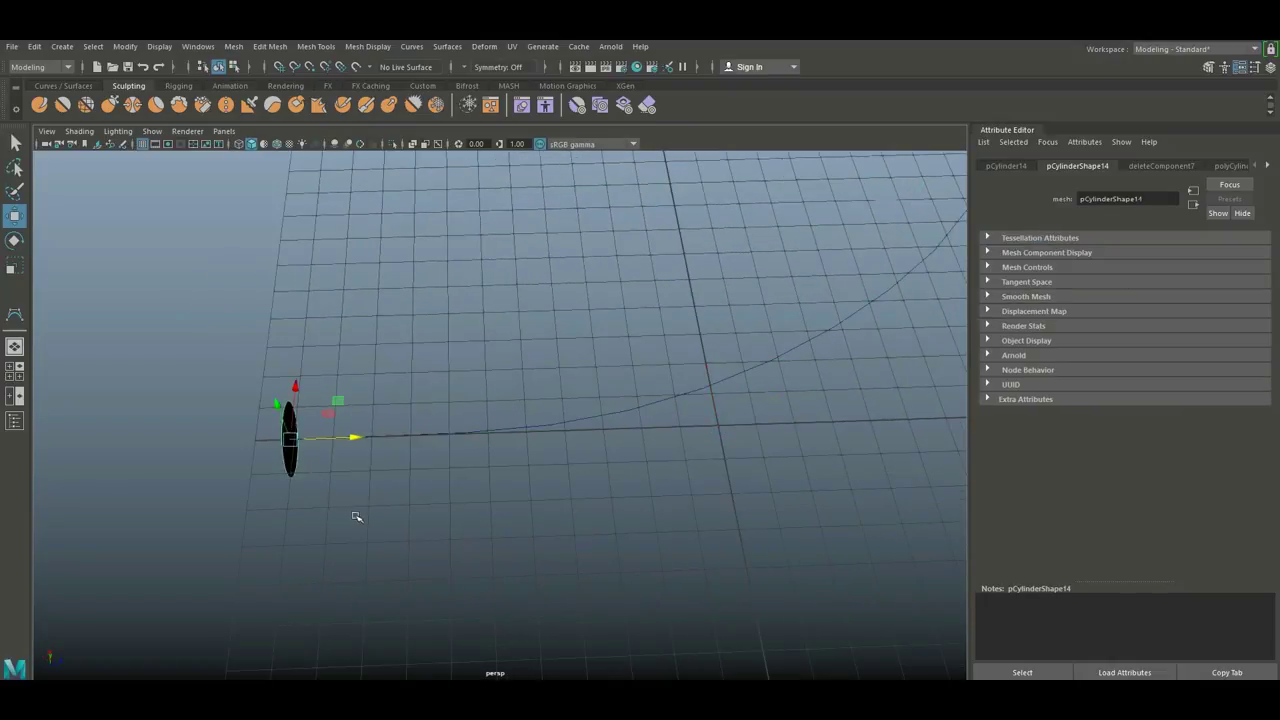
pyautogui.moveTo(355, 437); pyautogui.dragTo(394, 438)
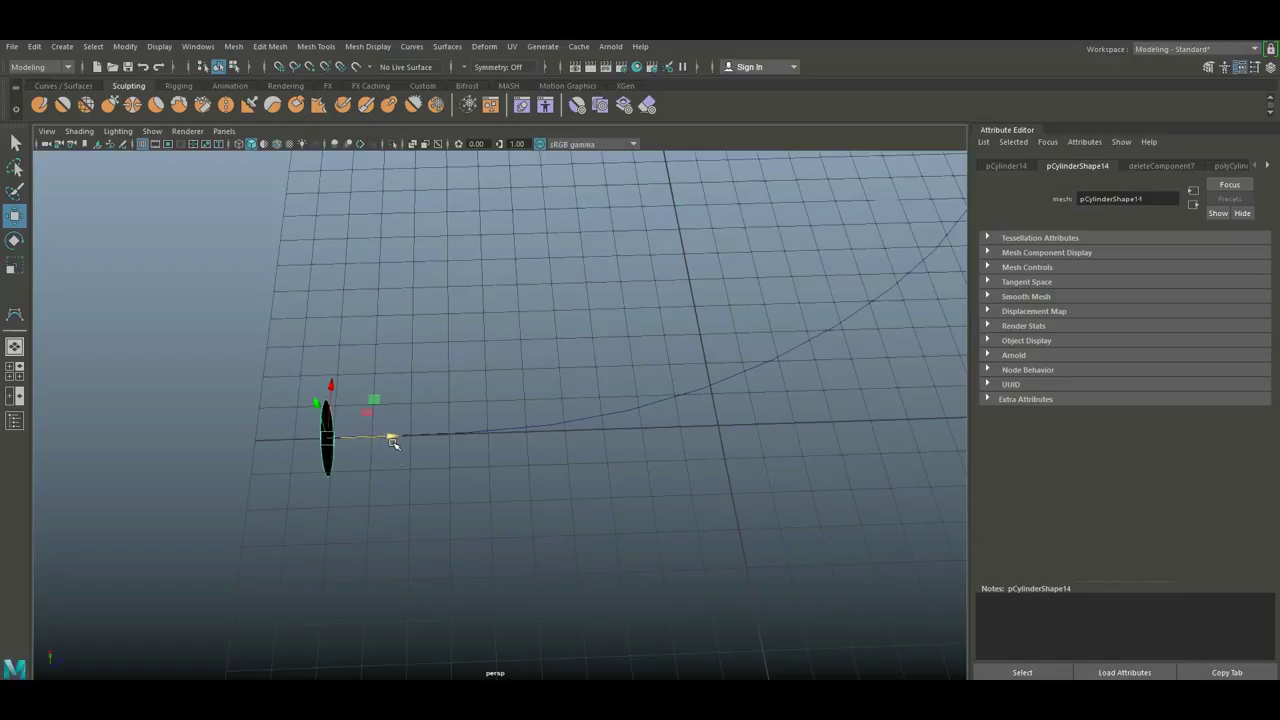
pyautogui.scroll(3, 412, 490)
pyautogui.moveTo(397, 497)
pyautogui.keyDown('alt'); pyautogui.mouseDown()
pyautogui.moveTo(571, 486)
pyautogui.moveTo(503, 529)
pyautogui.moveTo(336, 514)
pyautogui.moveTo(460, 556)
pyautogui.mouseUp(); pyautogui.keyUp('alt')
pyautogui.scroll(3, 577, 490)
pyautogui.scroll(-3, 336, 514)
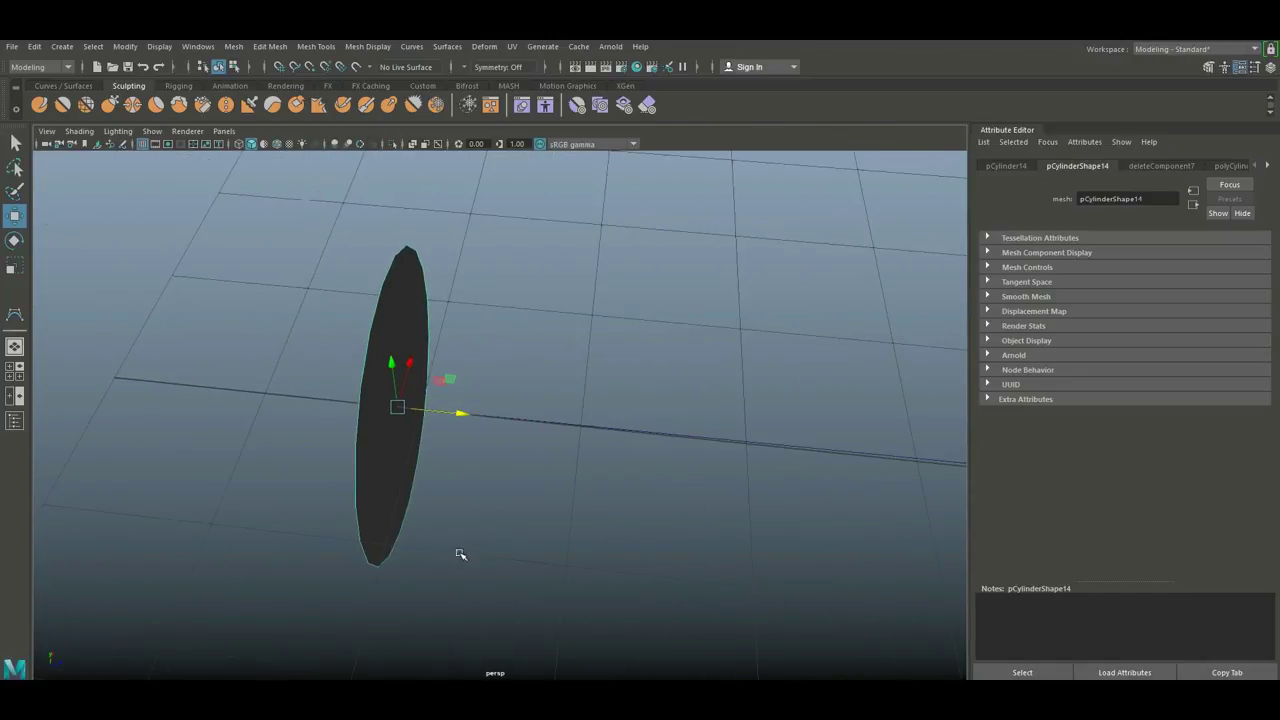
# Step: Select the curve, then pick the cylinder's cap face in face mode
pyautogui.click(527, 429)
pyautogui.moveTo(523, 510)
pyautogui.keyDown('alt'); pyautogui.mouseDown()
pyautogui.moveTo(549, 509)
pyautogui.moveTo(490, 505)
pyautogui.mouseUp(); pyautogui.keyUp('alt')
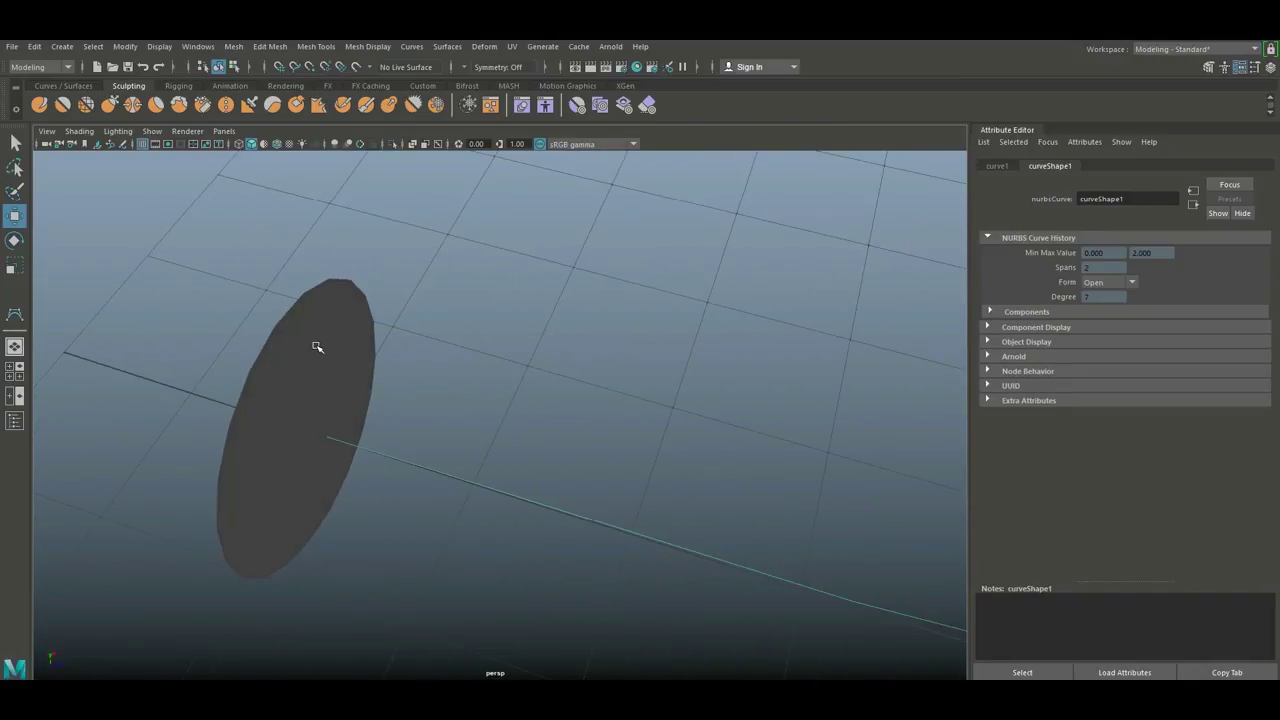
pyautogui.rightClick(316, 342)
pyautogui.click(293, 367)
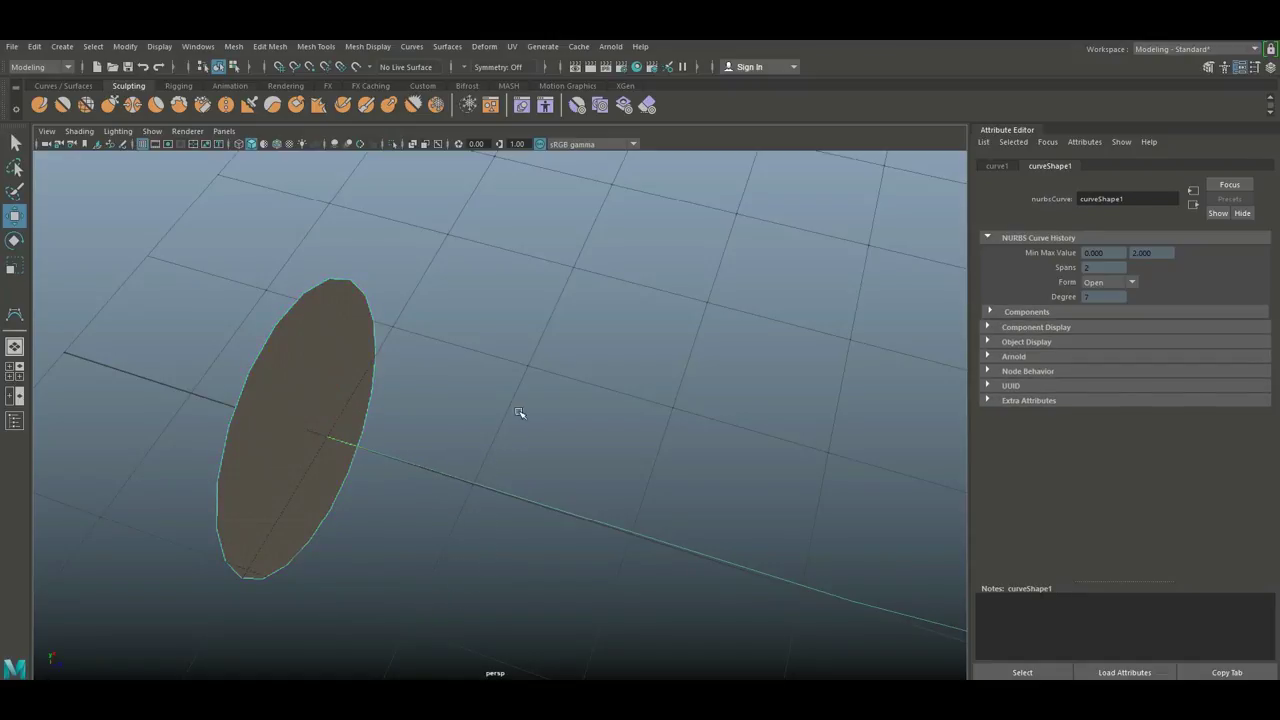
# Step: Extrude the cap face along curve1 with Ctrl+E and raise Divisions to 60
pyautogui.keyDown('alt'); pyautogui.moveTo(509, 435); pyautogui.dragTo(545, 388); pyautogui.keyUp('alt')
pyautogui.hotkey('ctrl', 'e')
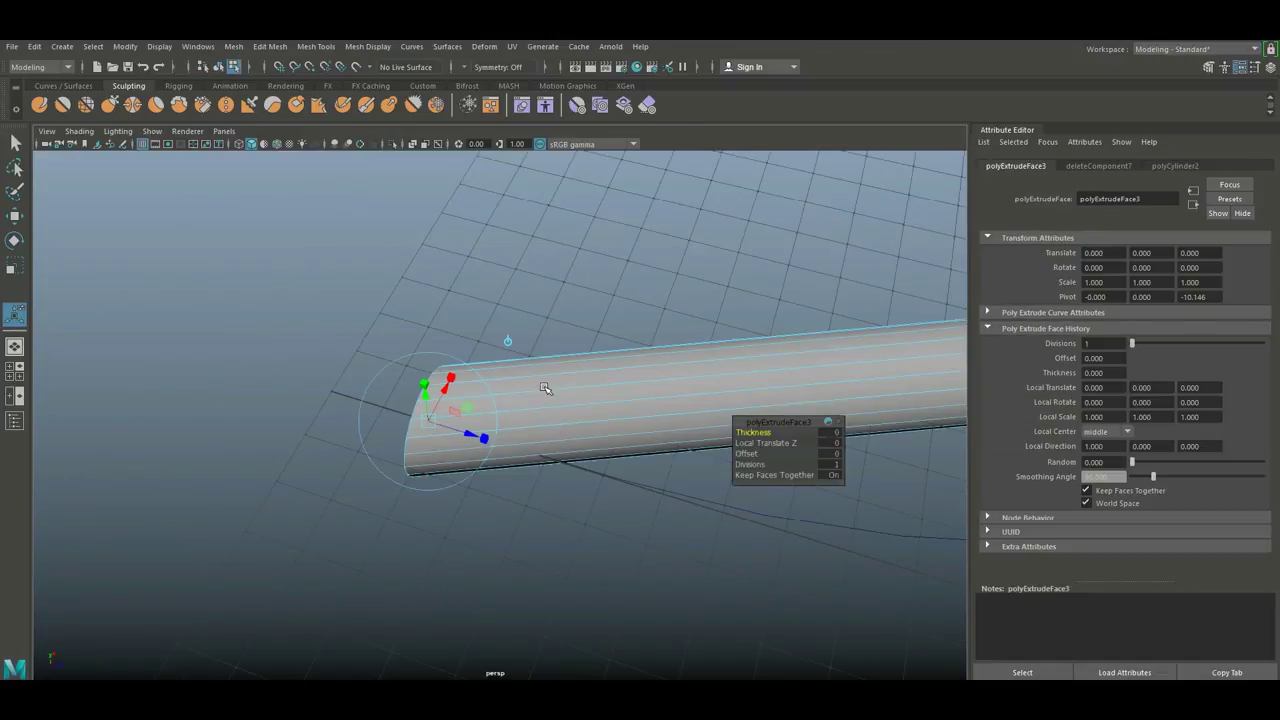
pyautogui.keyDown('alt'); pyautogui.moveTo(545, 388); pyautogui.dragTo(235, 397); pyautogui.keyUp('alt')
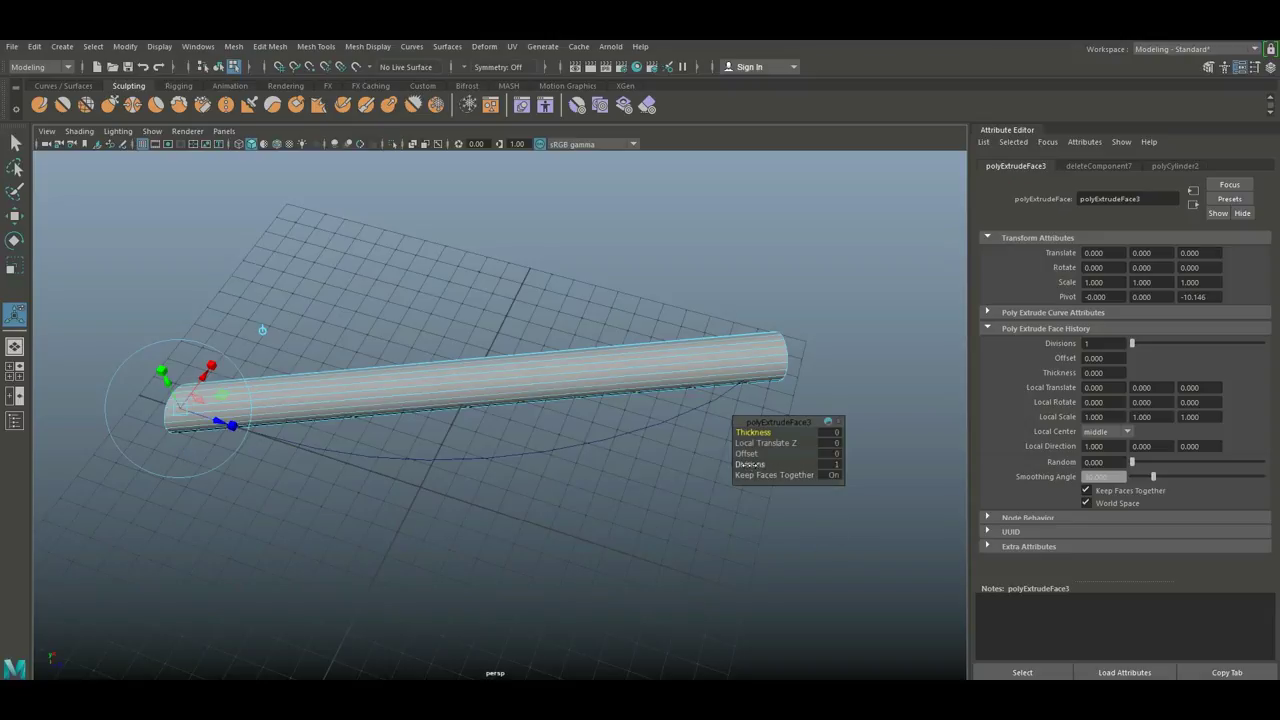
pyautogui.moveTo(750, 464); pyautogui.dragTo(784, 464)
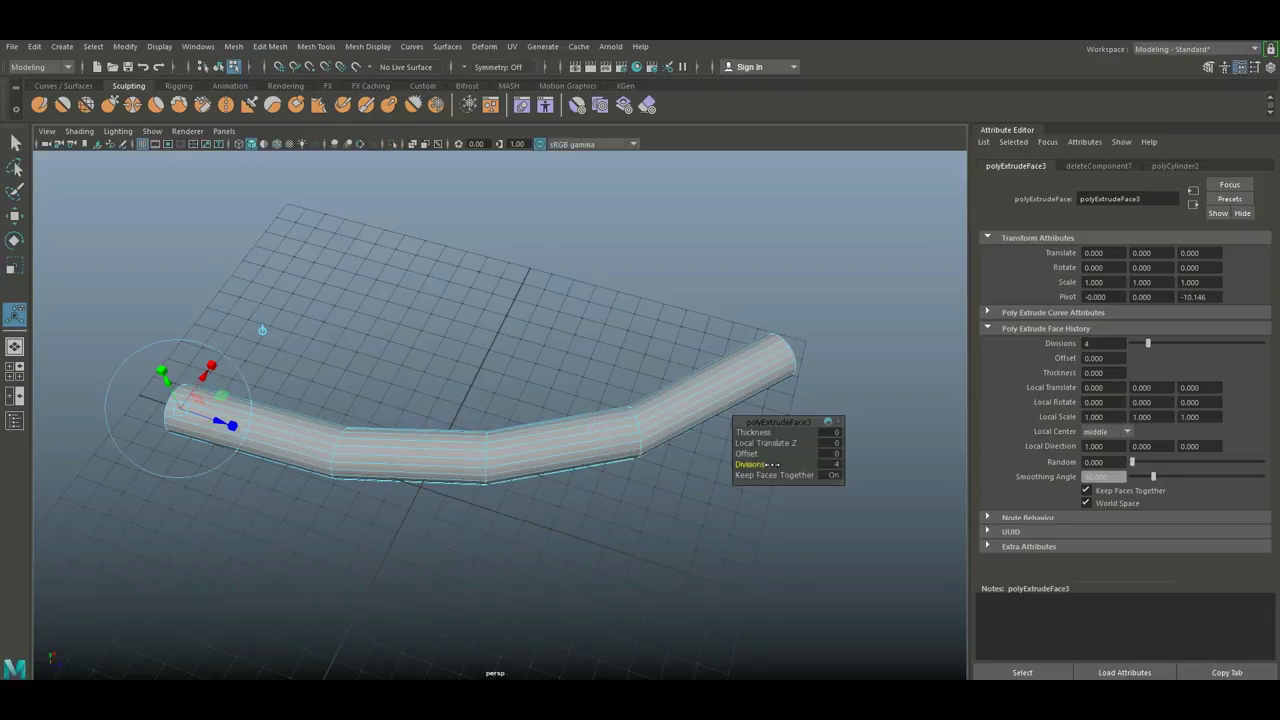
pyautogui.moveTo(784, 464); pyautogui.dragTo(913, 441)
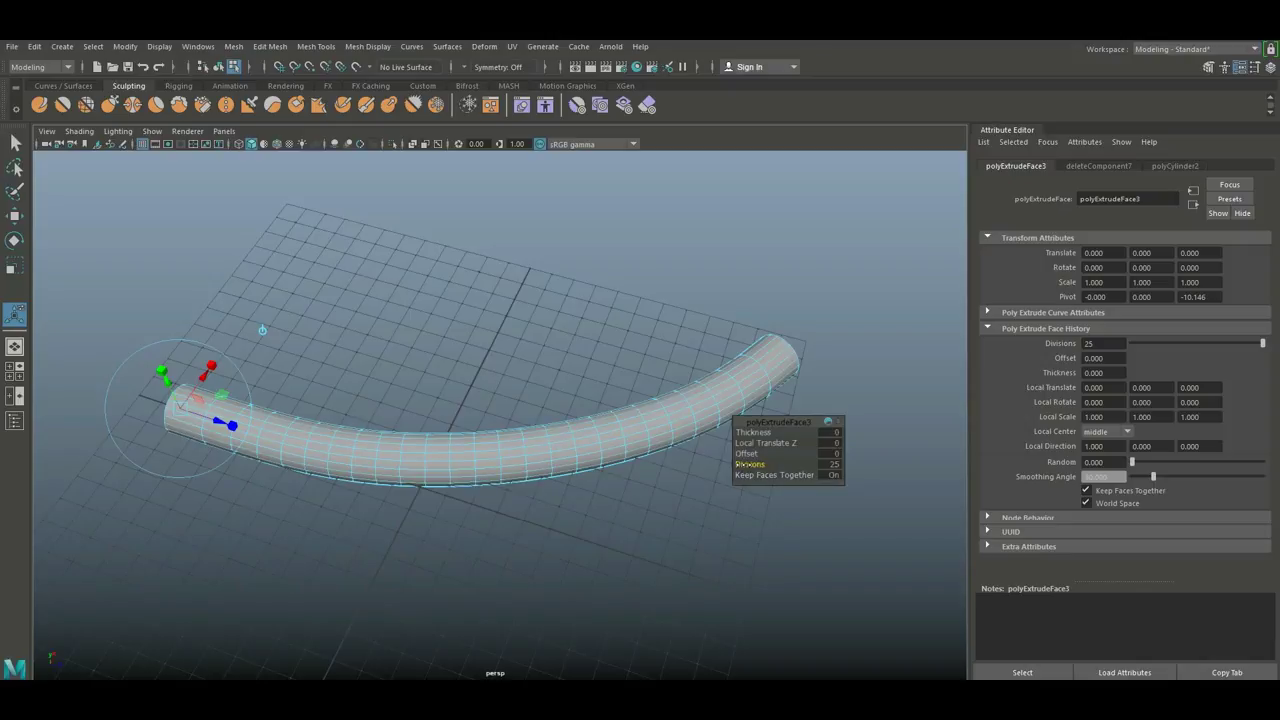
pyautogui.click(829, 465)
pyautogui.write('40')
pyautogui.press('Return')
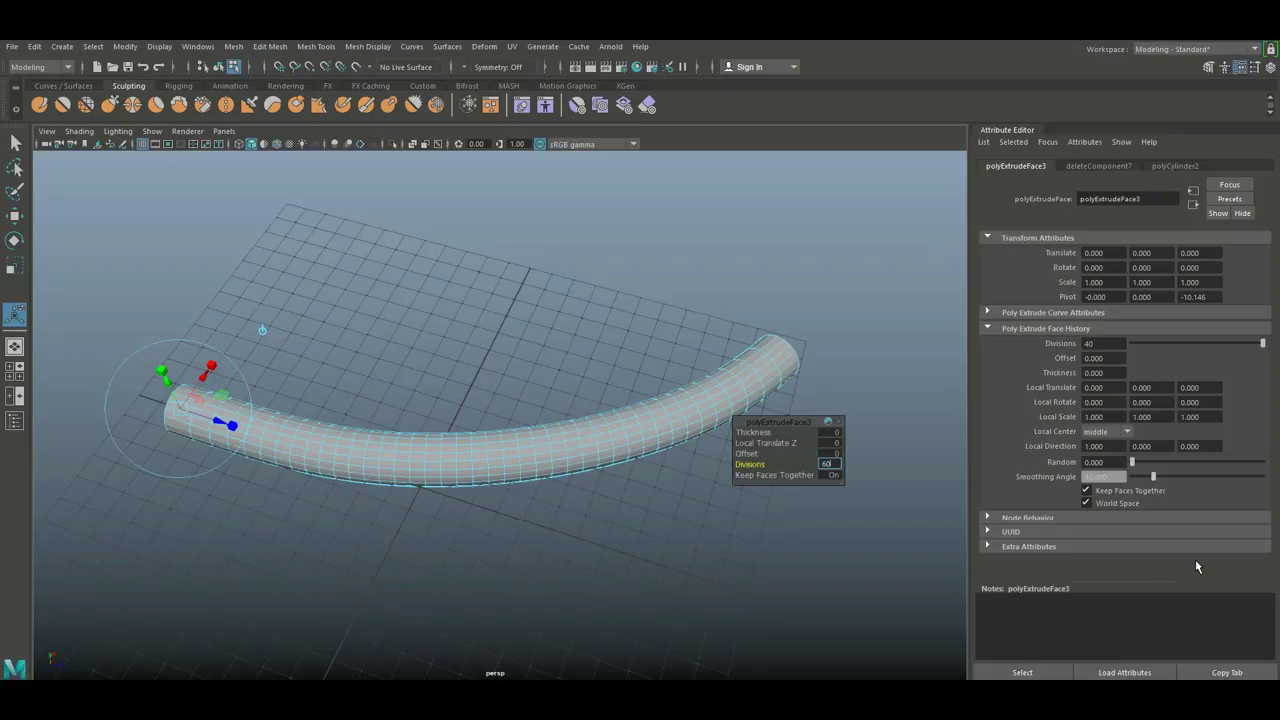
pyautogui.press('Return')
pyautogui.click(582, 535)
pyautogui.moveTo(475, 501)
pyautogui.keyDown('alt'); pyautogui.mouseDown()
pyautogui.moveTo(434, 543)
pyautogui.moveTo(477, 520)
pyautogui.moveTo(367, 380)
pyautogui.mouseUp(); pyautogui.keyUp('alt')
pyautogui.moveTo(383, 437); pyautogui.dragTo(443, 323, button='right')
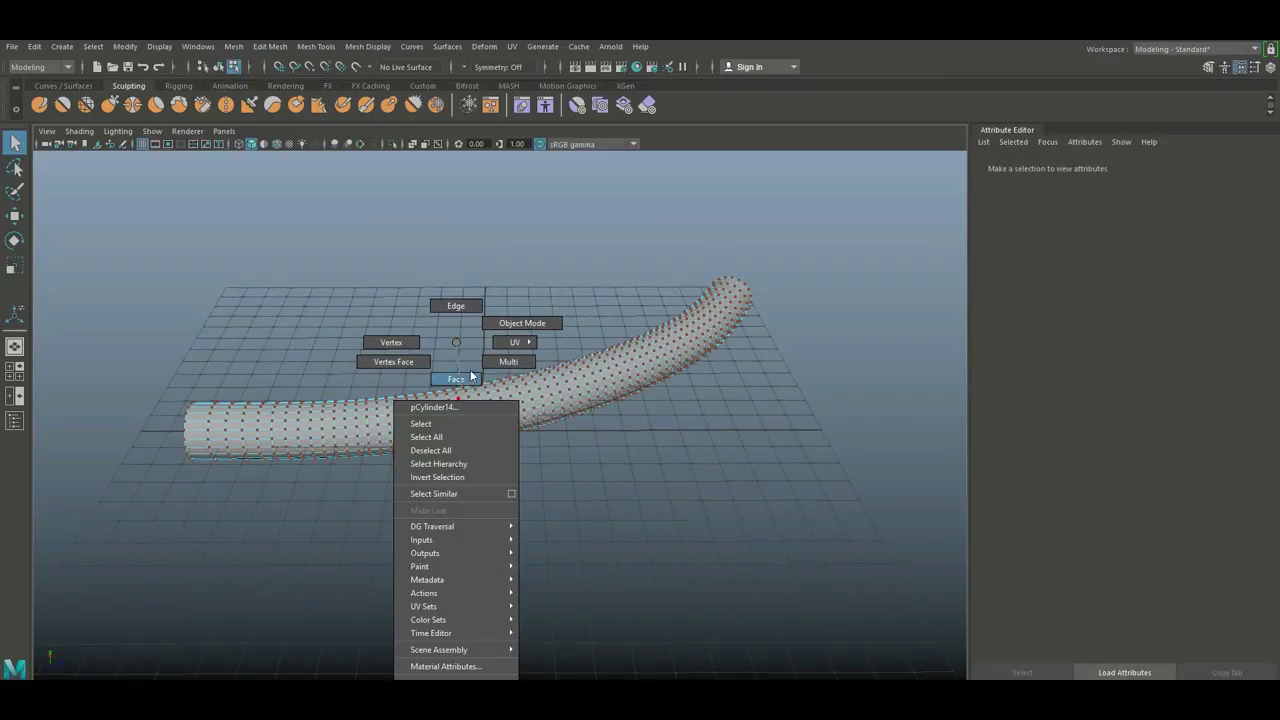
# Step: Select the tube and delete its history via Edit > Delete by Type
pyautogui.moveTo(456, 403); pyautogui.dragTo(523, 323, button='right')
pyautogui.moveTo(493, 392)
pyautogui.keyDown('alt'); pyautogui.mouseDown()
pyautogui.moveTo(585, 480)
pyautogui.moveTo(634, 471)
pyautogui.moveTo(633, 499)
pyautogui.mouseUp(); pyautogui.keyUp('alt')
pyautogui.click(35, 47)
pyautogui.moveTo(73, 203)
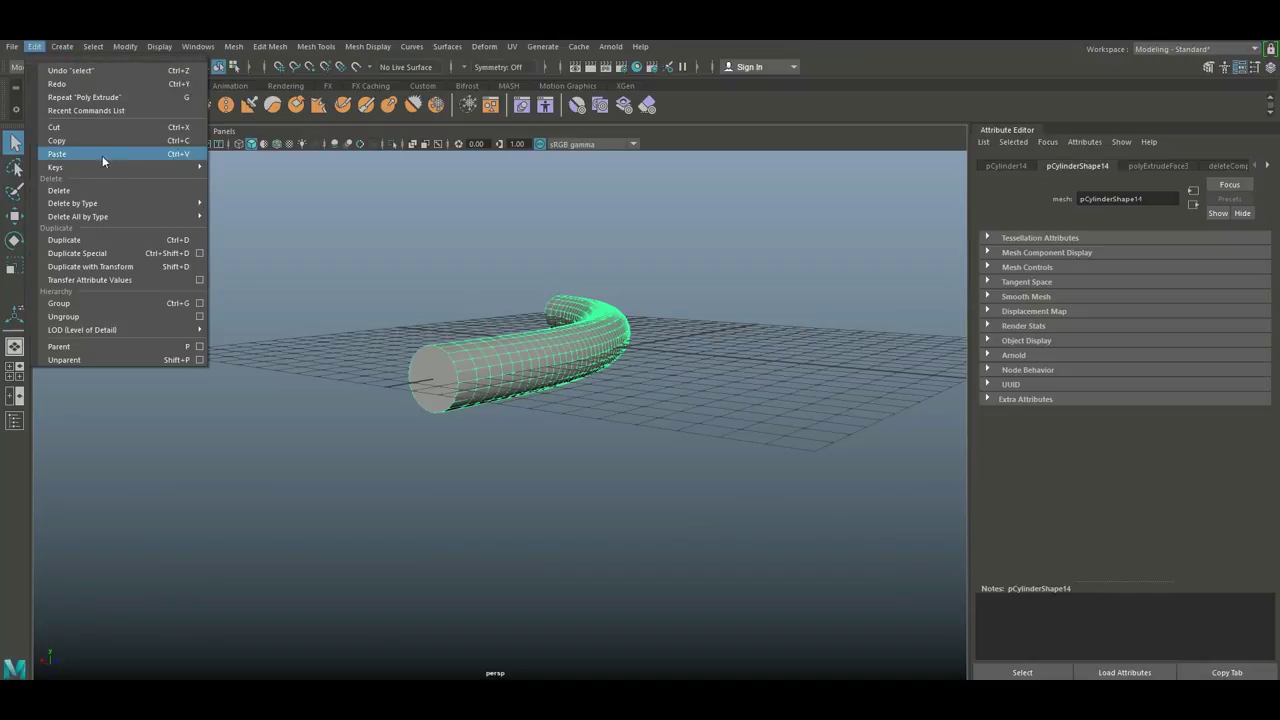
pyautogui.click(234, 214)
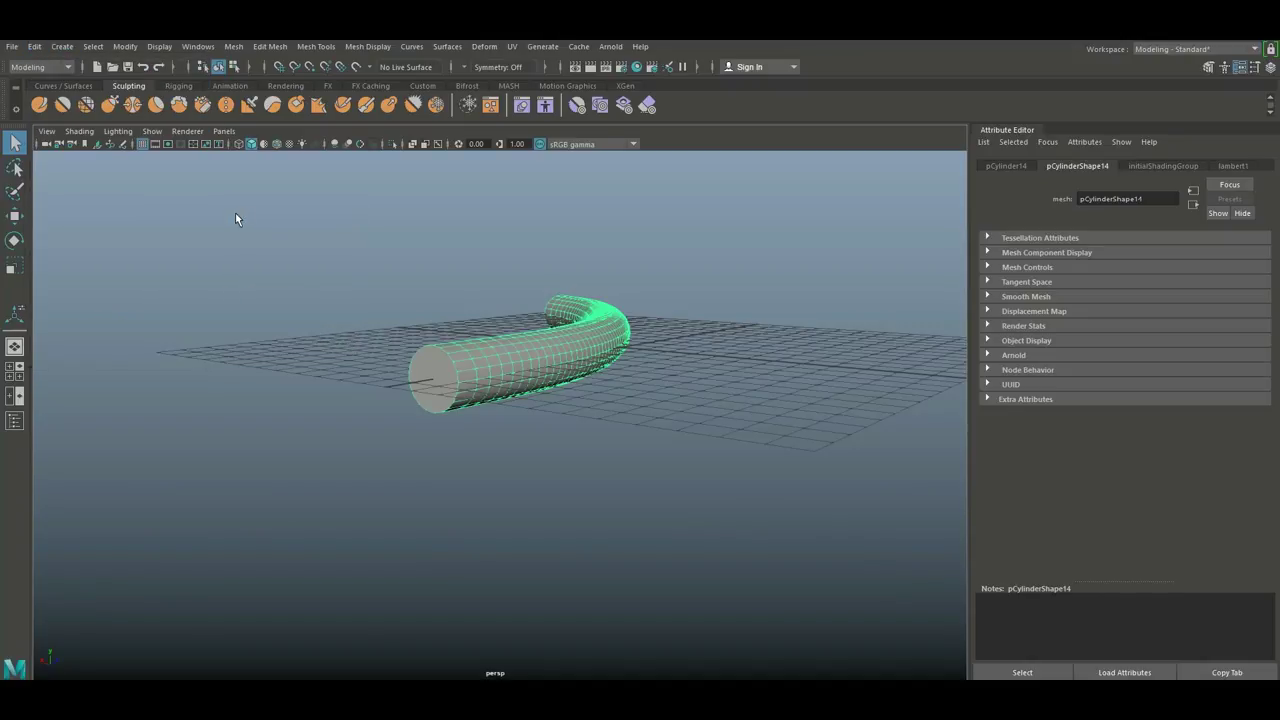
pyautogui.scroll(-3, 591, 446)
# Step: Move the tube aside along X, then reselect it in face mode
pyautogui.press('w')
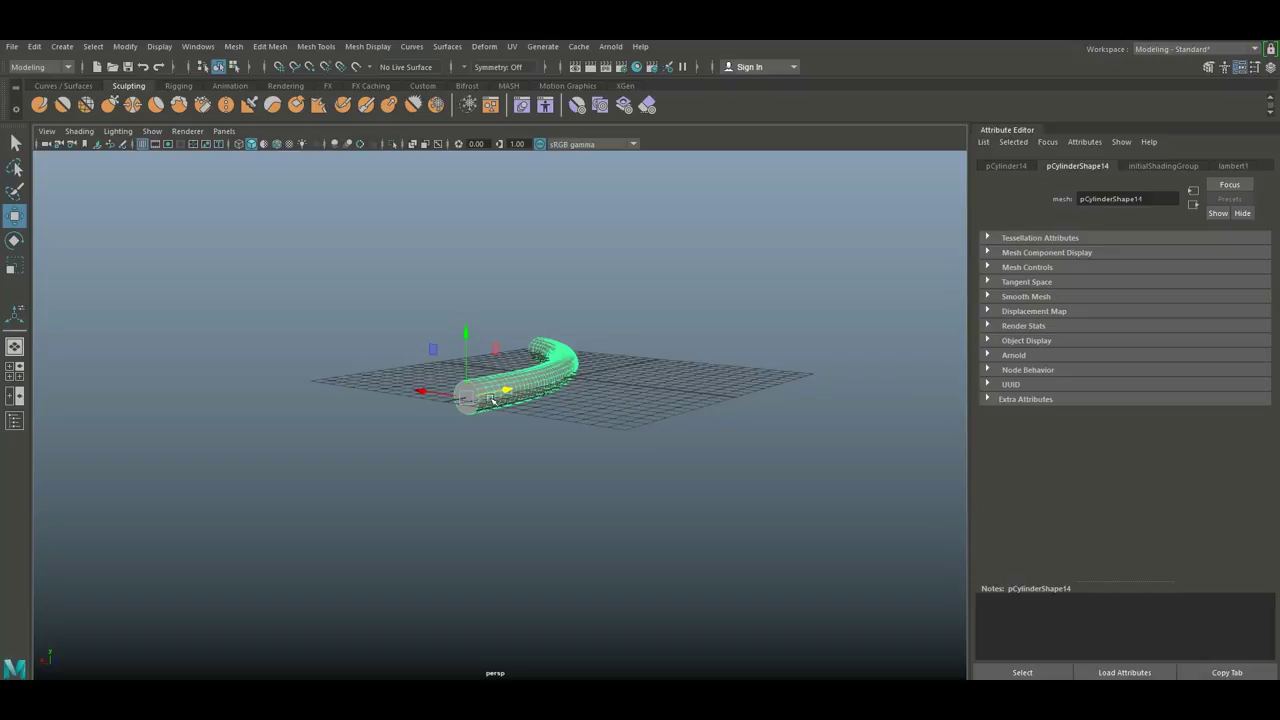
pyautogui.moveTo(416, 389); pyautogui.dragTo(537, 427)
pyautogui.click(458, 351)
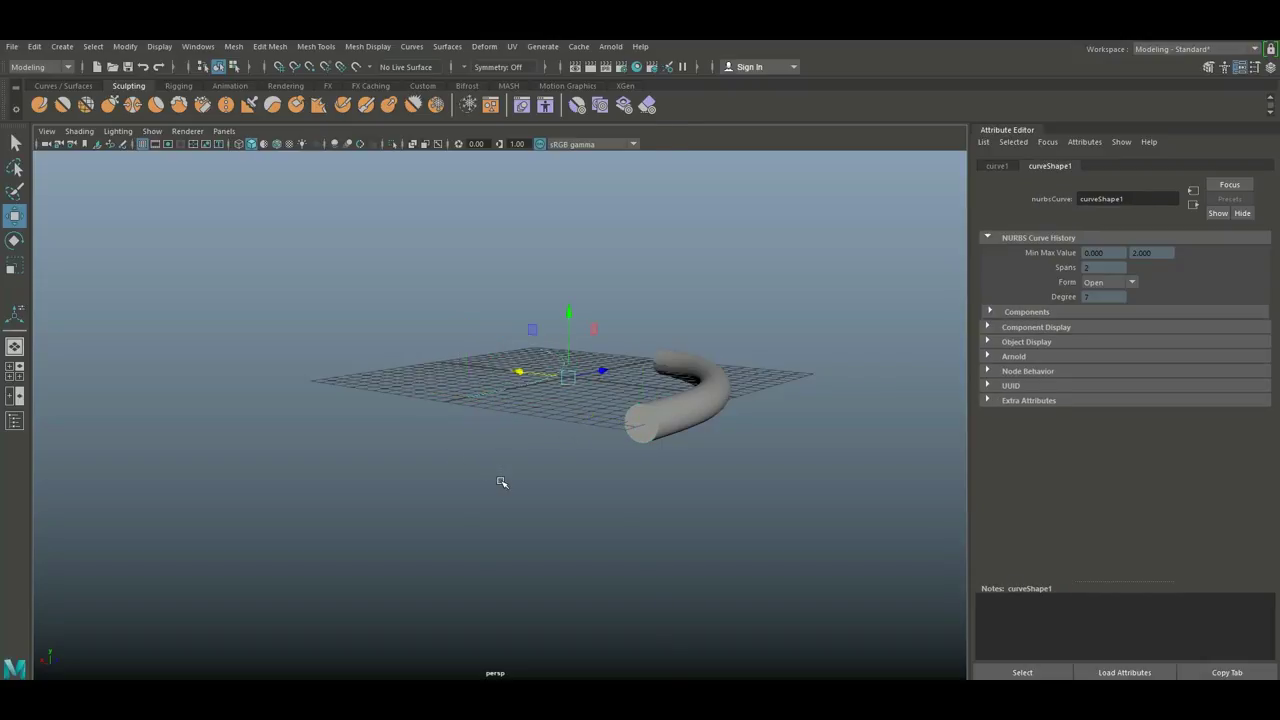
pyautogui.click(522, 477)
pyautogui.scroll(2, 540, 472)
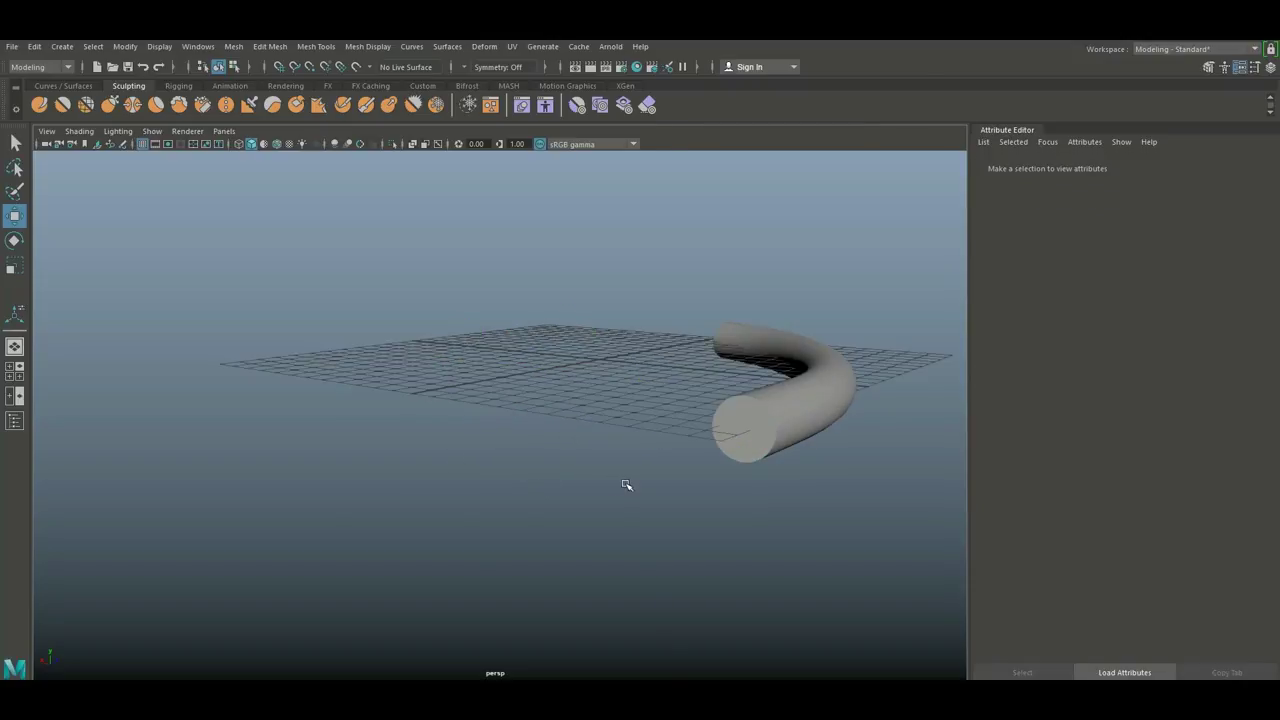
pyautogui.keyDown('alt'); pyautogui.moveTo(626, 485); pyautogui.dragTo(424, 486, button='middle'); pyautogui.keyUp('alt')
pyautogui.click(490, 417)
pyautogui.moveTo(423, 345); pyautogui.dragTo(416, 370, button='right')
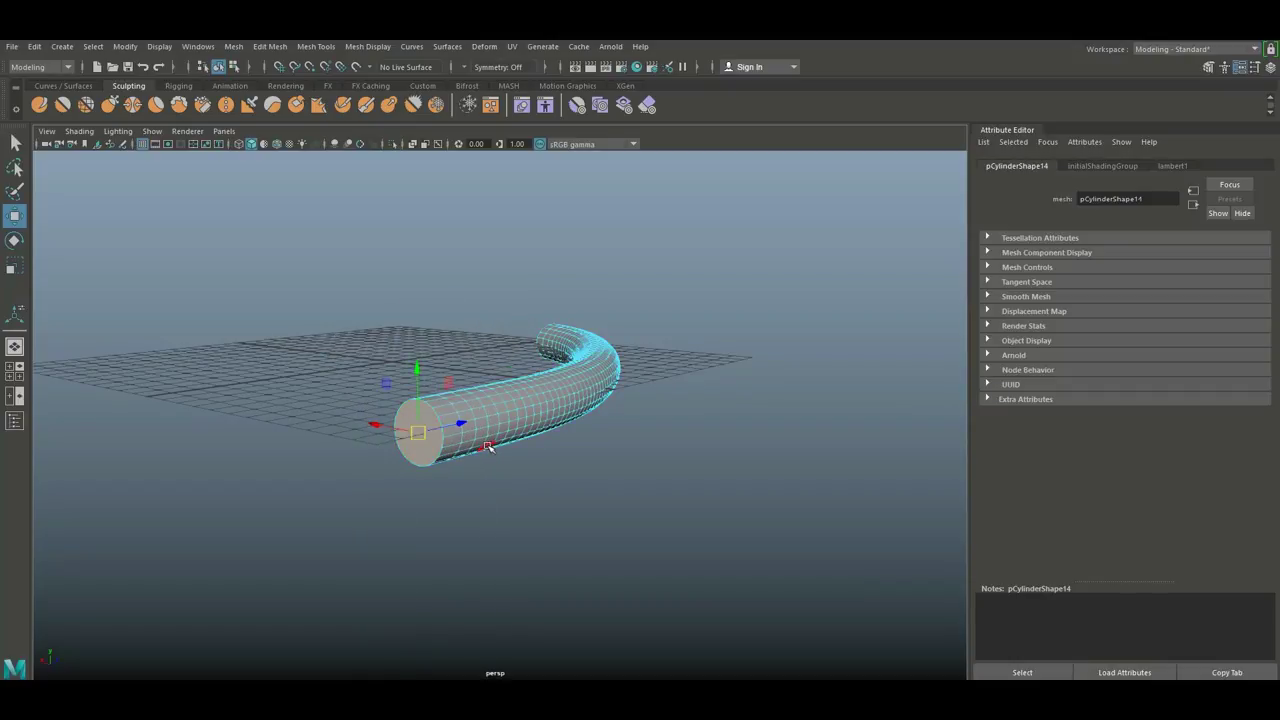
# Step: Clear the selection and tumble the view to look along the tube
pyautogui.click(490, 448)
pyautogui.moveTo(525, 463)
pyautogui.keyDown('alt'); pyautogui.mouseDown()
pyautogui.moveTo(586, 486)
pyautogui.moveTo(412, 475)
pyautogui.moveTo(314, 486)
pyautogui.moveTo(320, 446)
pyautogui.moveTo(514, 529)
pyautogui.mouseUp(); pyautogui.keyUp('alt')
pyautogui.click(620, 434)
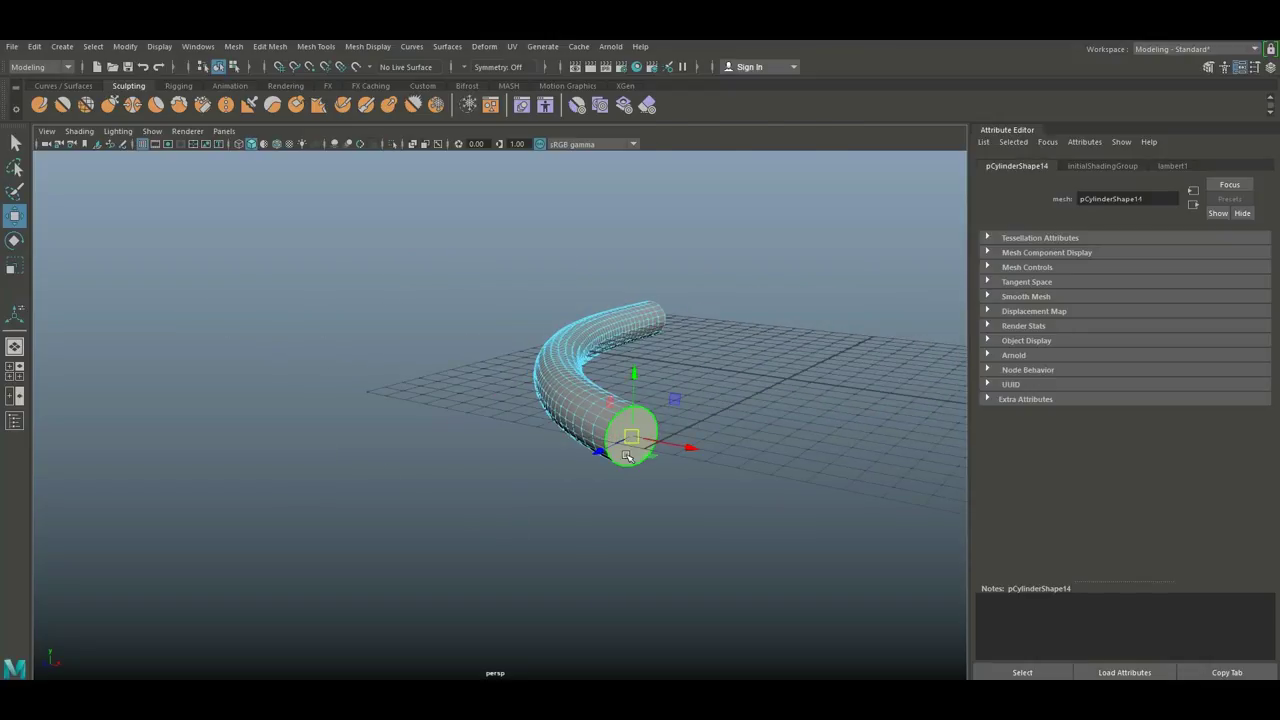
pyautogui.click(623, 466)
pyautogui.moveTo(623, 466)
pyautogui.keyDown('alt'); pyautogui.mouseDown()
pyautogui.moveTo(520, 500)
pyautogui.moveTo(634, 511)
pyautogui.moveTo(471, 500)
pyautogui.moveTo(506, 489)
pyautogui.moveTo(706, 500)
pyautogui.moveTo(563, 531)
pyautogui.moveTo(380, 491)
pyautogui.moveTo(397, 491)
pyautogui.moveTo(191, 428)
pyautogui.mouseUp(); pyautogui.keyUp('alt')
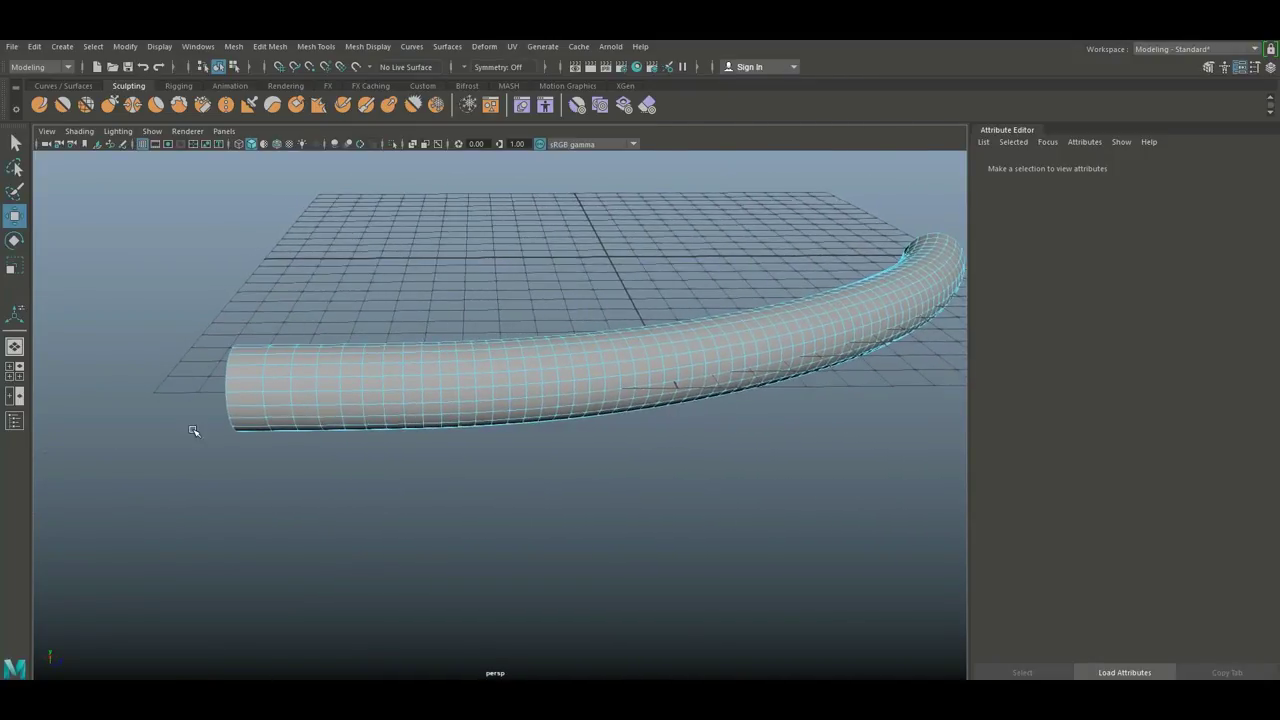
# Step: Select alternating face rings from the tube's open end along its length
pyautogui.click(240, 371)
pyautogui.click(237, 387)
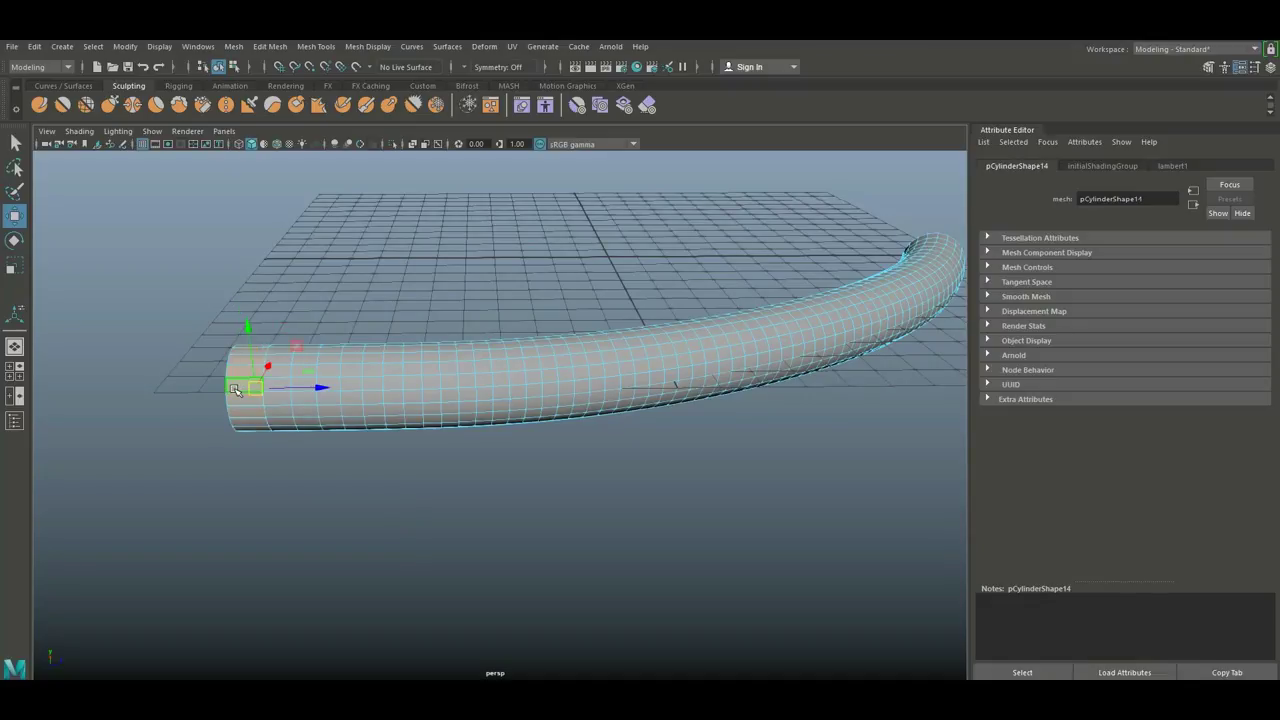
pyautogui.click(313, 356)
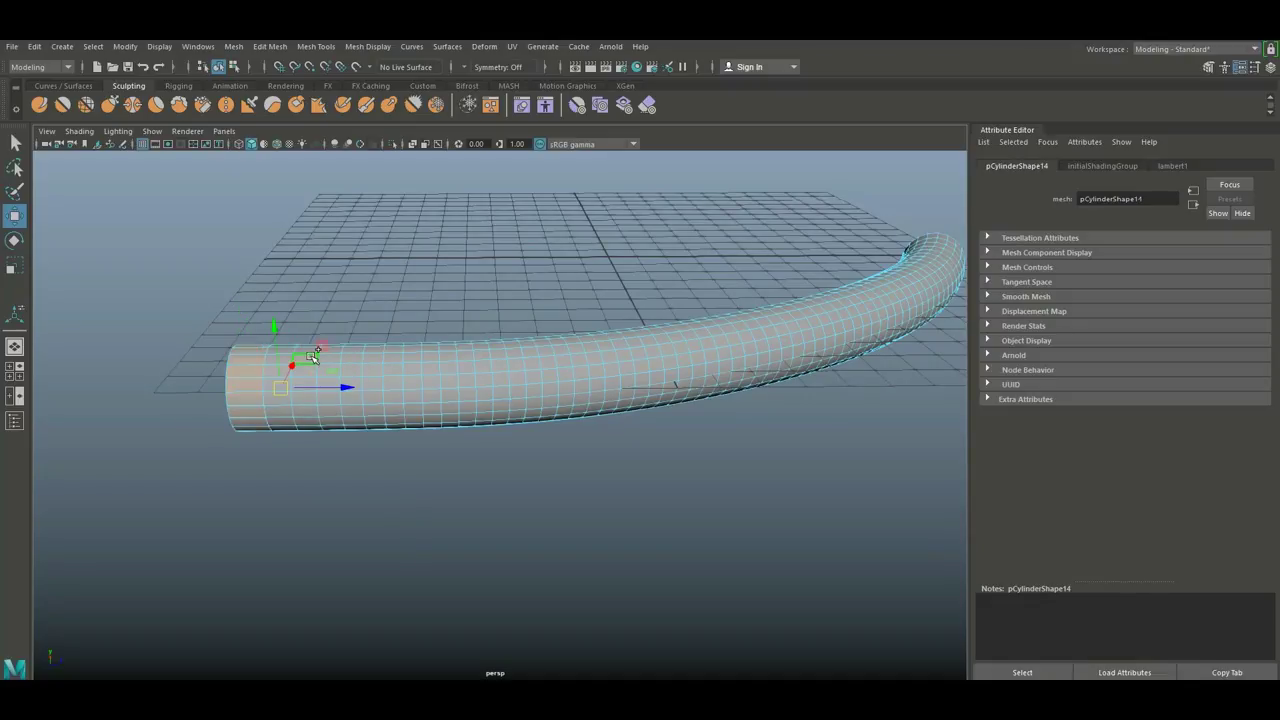
pyautogui.keyDown('shift'); pyautogui.click(355, 380); pyautogui.keyUp('shift')
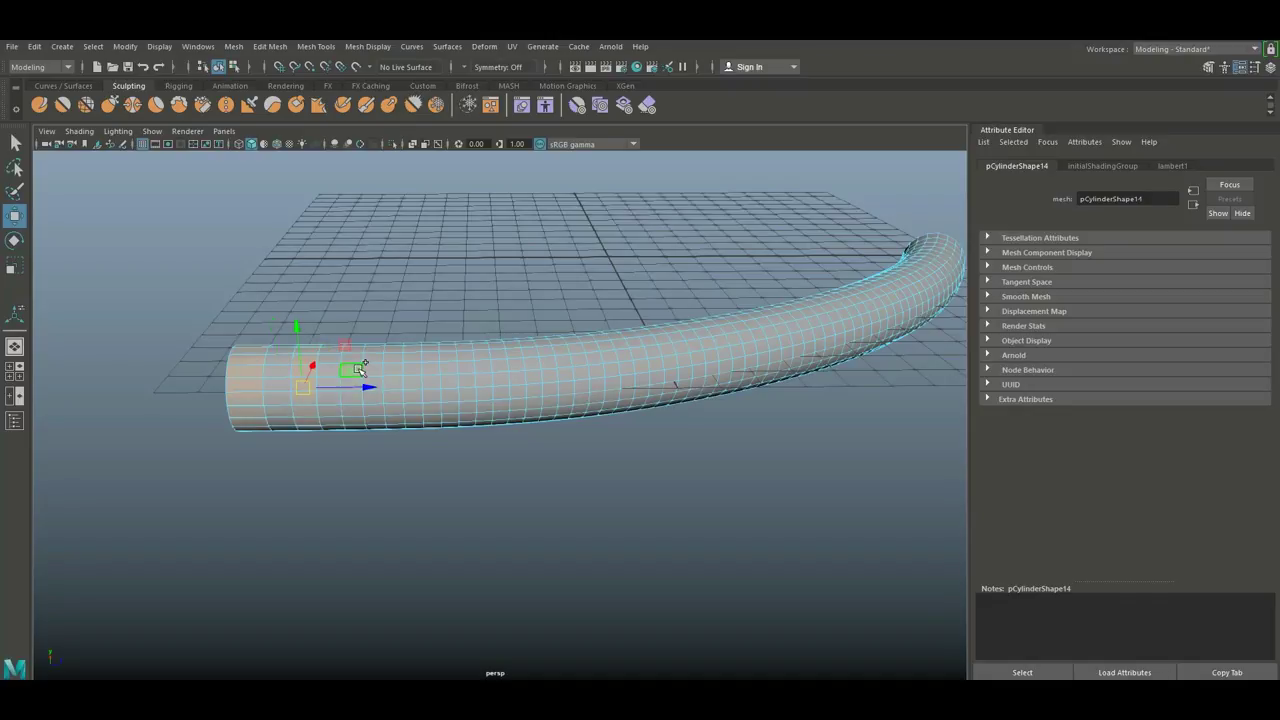
pyautogui.keyDown('shift'); pyautogui.click(349, 381); pyautogui.keyUp('shift')
pyautogui.scroll(3, 395, 385)
pyautogui.moveTo(504, 331)
pyautogui.keyDown('shift'); pyautogui.mouseDown()
pyautogui.moveTo(796, 326)
pyautogui.moveTo(840, 509)
pyautogui.moveTo(306, 443)
pyautogui.mouseUp(); pyautogui.keyUp('shift')
pyautogui.moveTo(462, 396)
pyautogui.keyDown('shift'); pyautogui.mouseDown()
pyautogui.moveTo(508, 400)
pyautogui.moveTo(640, 371)
pyautogui.moveTo(697, 342)
pyautogui.moveTo(437, 409)
pyautogui.mouseUp(); pyautogui.keyUp('shift')
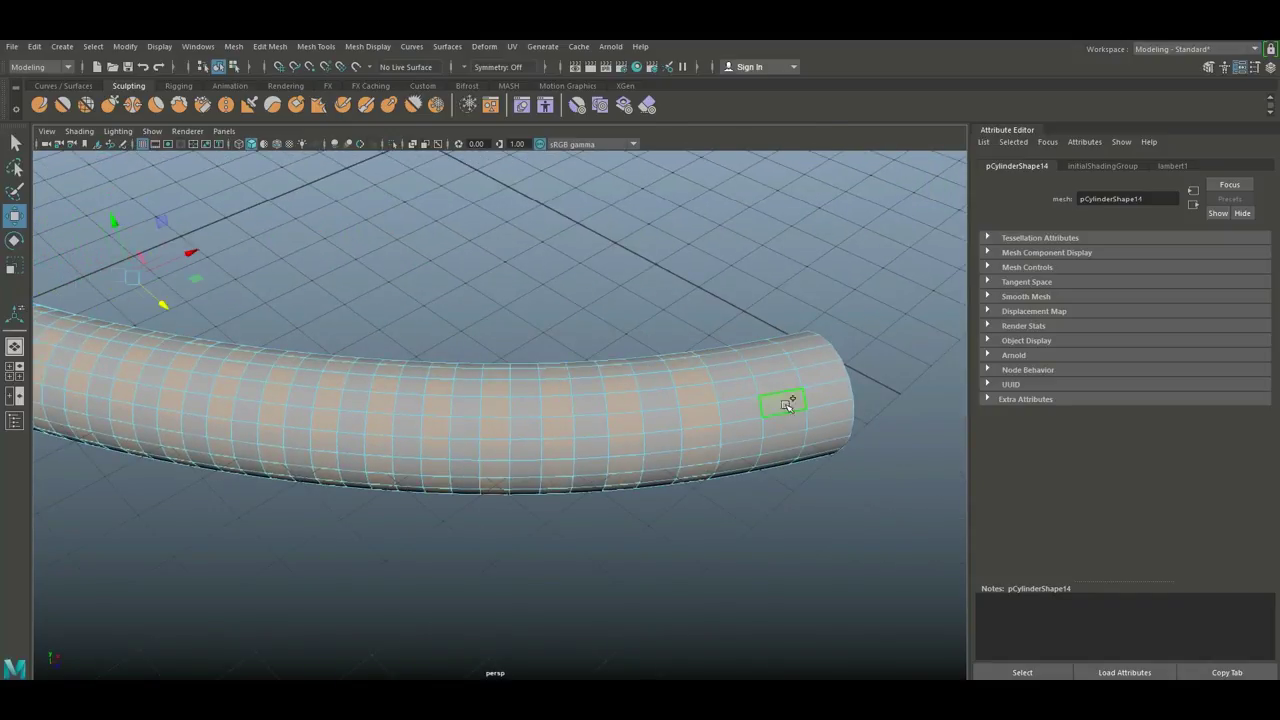
# Step: Orbit out to review the ring selection across the whole tube and extrude it
pyautogui.keyDown('alt'); pyautogui.moveTo(786, 400); pyautogui.dragTo(666, 543); pyautogui.keyUp('alt')
pyautogui.keyDown('alt'); pyautogui.moveTo(666, 543); pyautogui.dragTo(457, 591, button='right'); pyautogui.keyUp('alt')
pyautogui.moveTo(457, 591)
pyautogui.keyDown('alt'); pyautogui.mouseDown()
pyautogui.moveTo(594, 562)
pyautogui.moveTo(526, 563)
pyautogui.moveTo(620, 529)
pyautogui.moveTo(643, 534)
pyautogui.moveTo(700, 498)
pyautogui.mouseUp(); pyautogui.keyUp('alt')
pyautogui.scroll(5, 620, 529)
pyautogui.hotkey('ctrl', 'e')
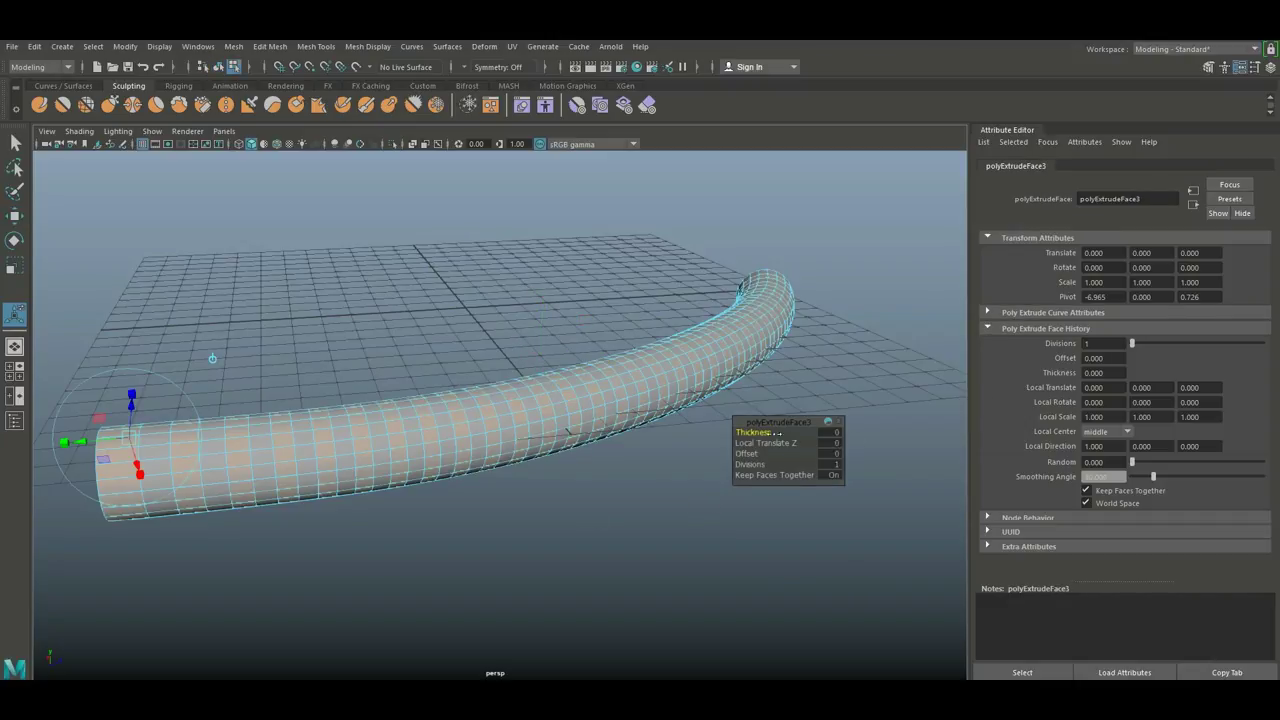
# Step: Set the polyExtrudeFace3 Thickness to 0.2 to raise ribs along the hose
pyautogui.moveTo(752, 432)
pyautogui.mouseDown()
pyautogui.moveTo(775, 432)
pyautogui.moveTo(757, 436)
pyautogui.moveTo(768, 443)
pyautogui.mouseUp()
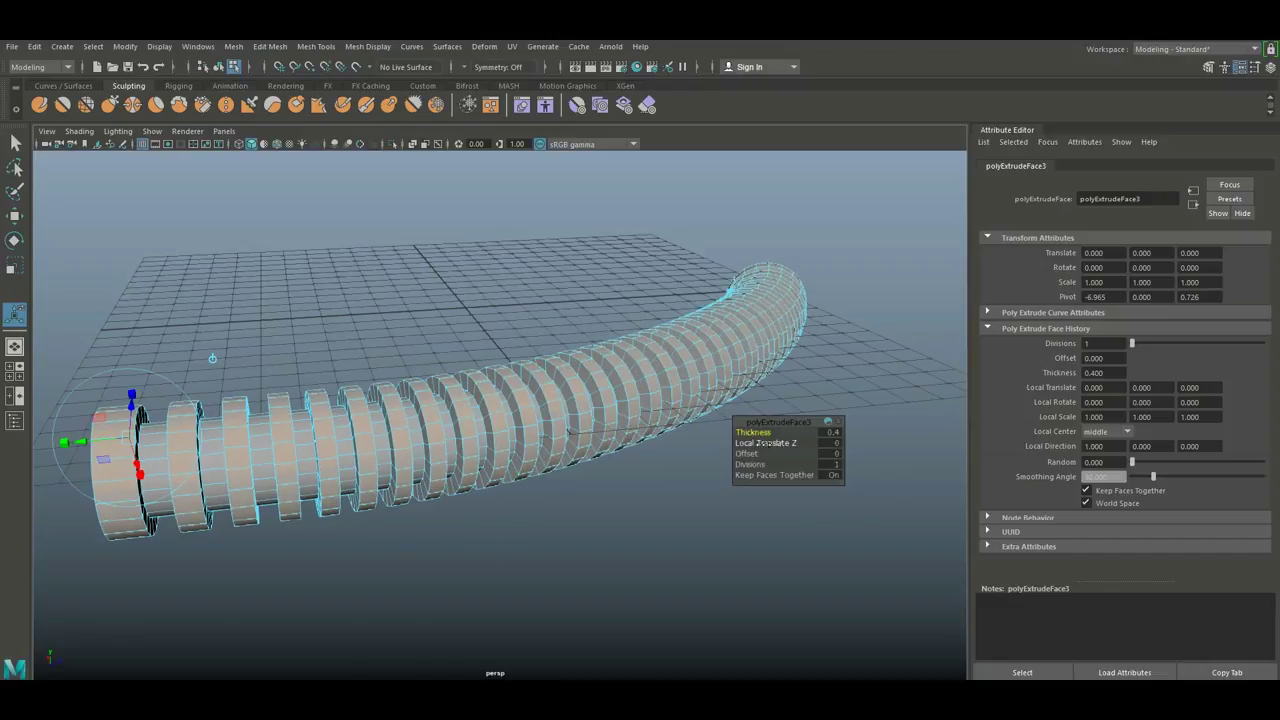
pyautogui.click(824, 434)
pyautogui.write('2')
pyautogui.press('Return')
pyautogui.scroll(3, 719, 530)
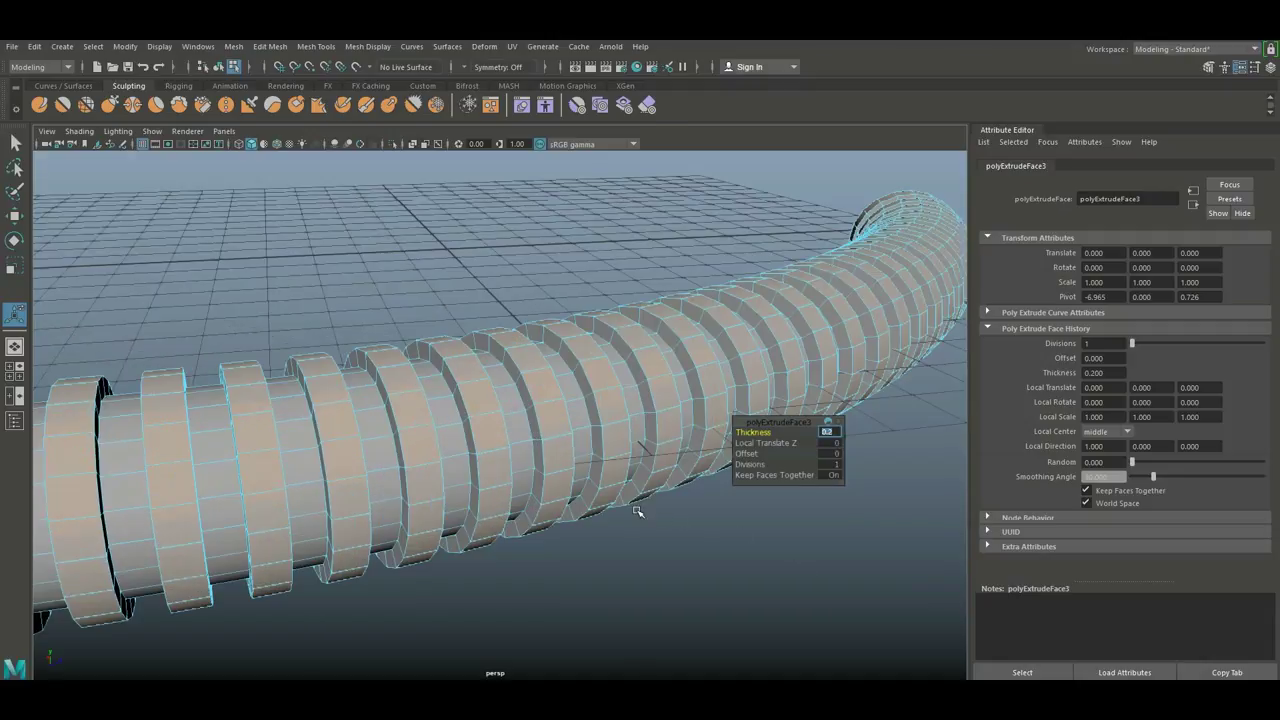
pyautogui.moveTo(520, 525)
pyautogui.keyDown('alt'); pyautogui.mouseDown()
pyautogui.moveTo(477, 528)
pyautogui.moveTo(582, 500)
pyautogui.moveTo(583, 537)
pyautogui.mouseUp(); pyautogui.keyUp('alt')
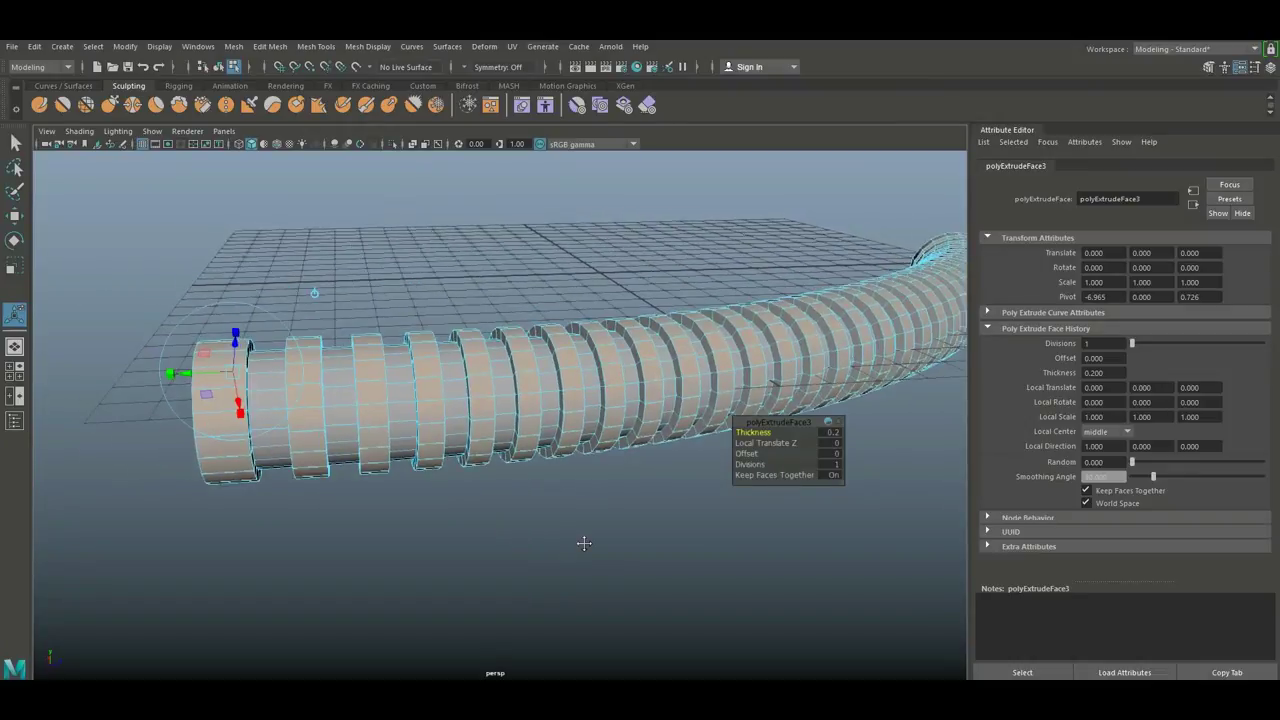
pyautogui.click(258, 47)
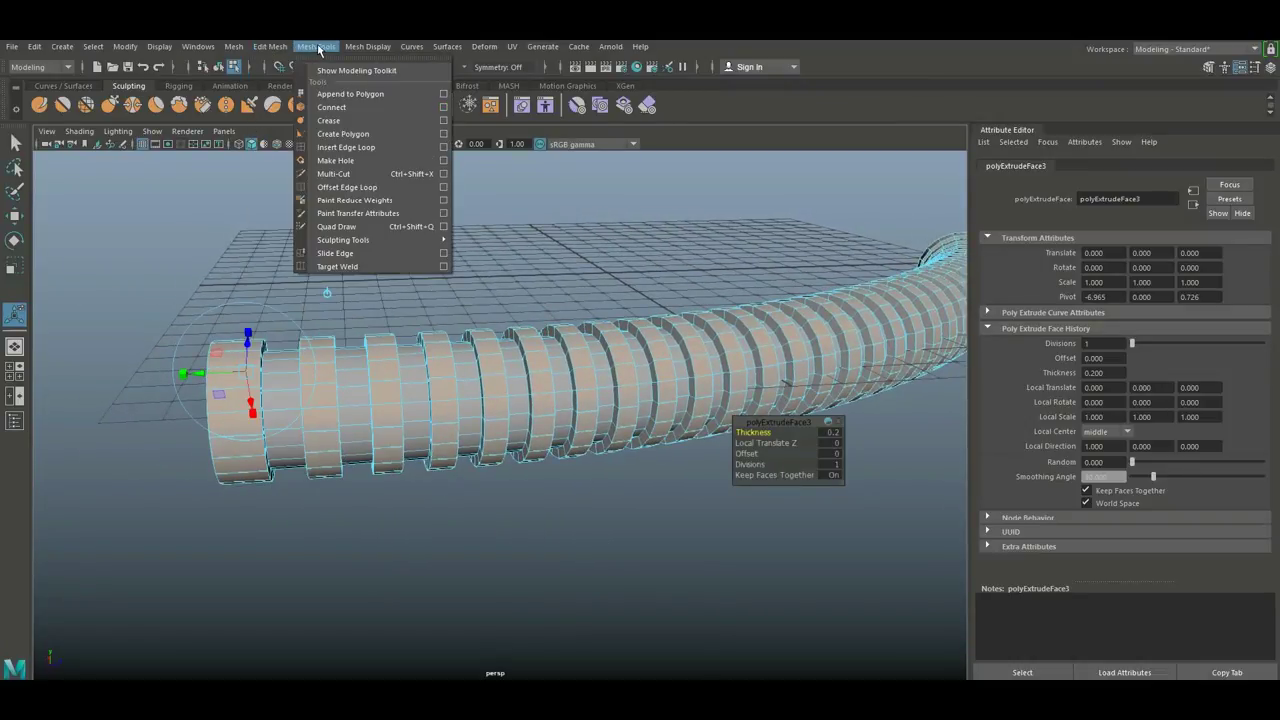
# Step: Set the Insert Edge Loop tool to Equal distance from edge
pyautogui.click(444, 146)
pyautogui.click(112, 294)
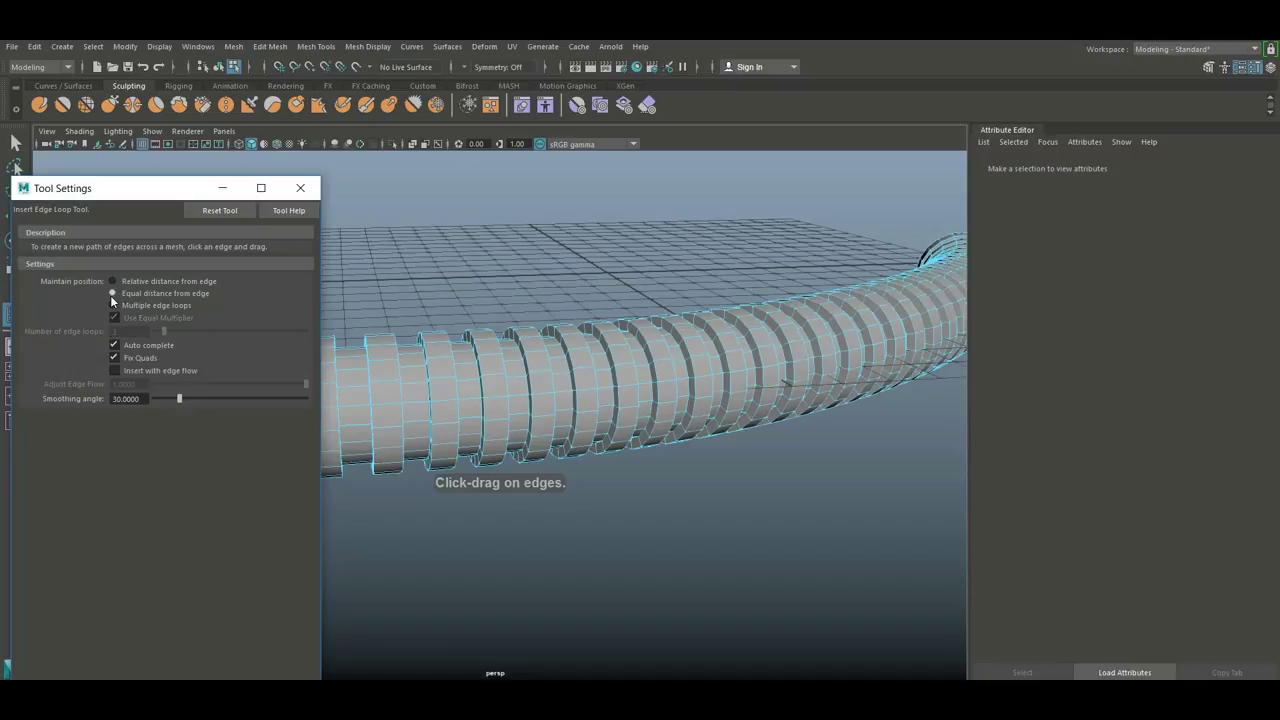
pyautogui.click(222, 188)
pyautogui.scroll(3, 371, 471)
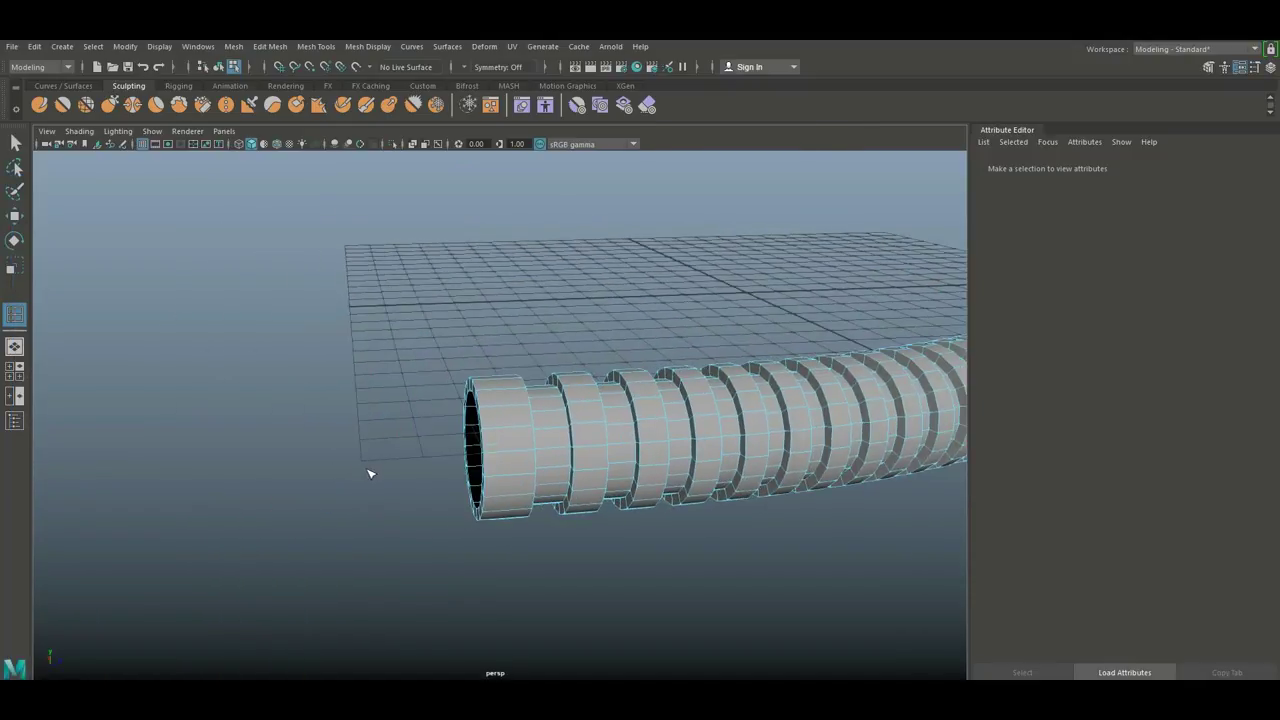
pyautogui.scroll(3, 380, 478)
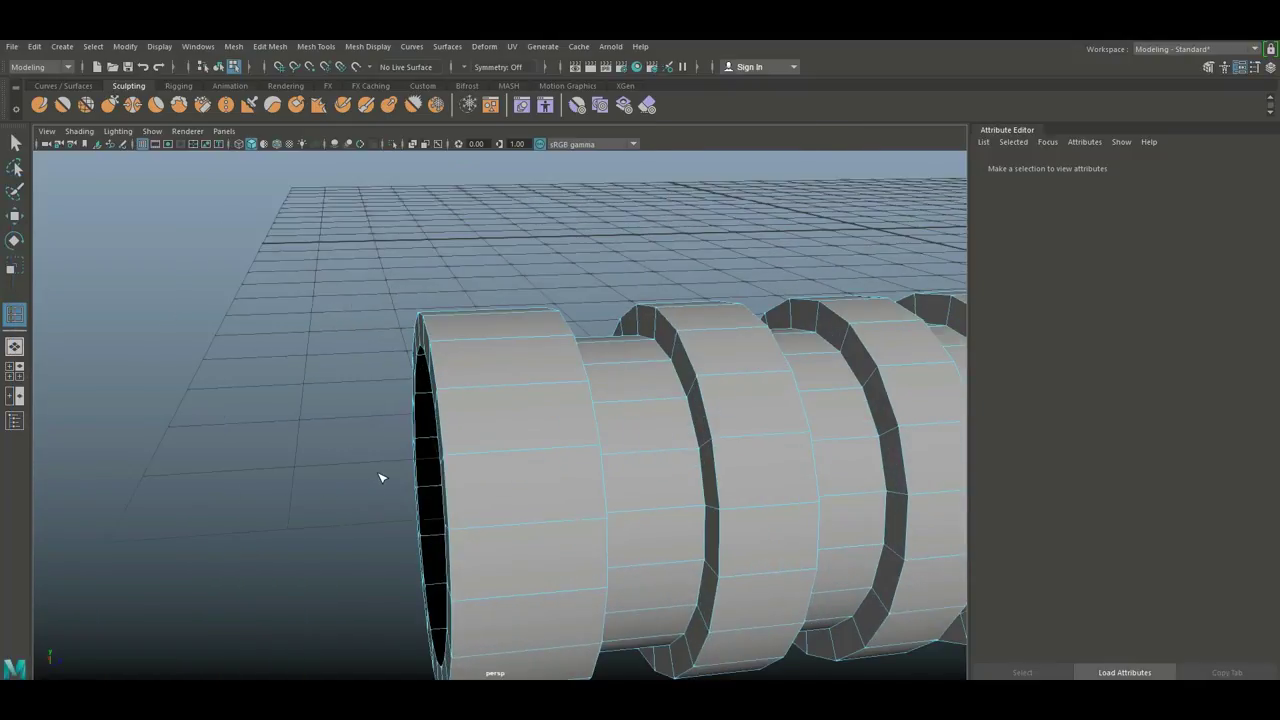
# Step: Insert an edge loop near the ribbed tube's end
pyautogui.click(445, 393)
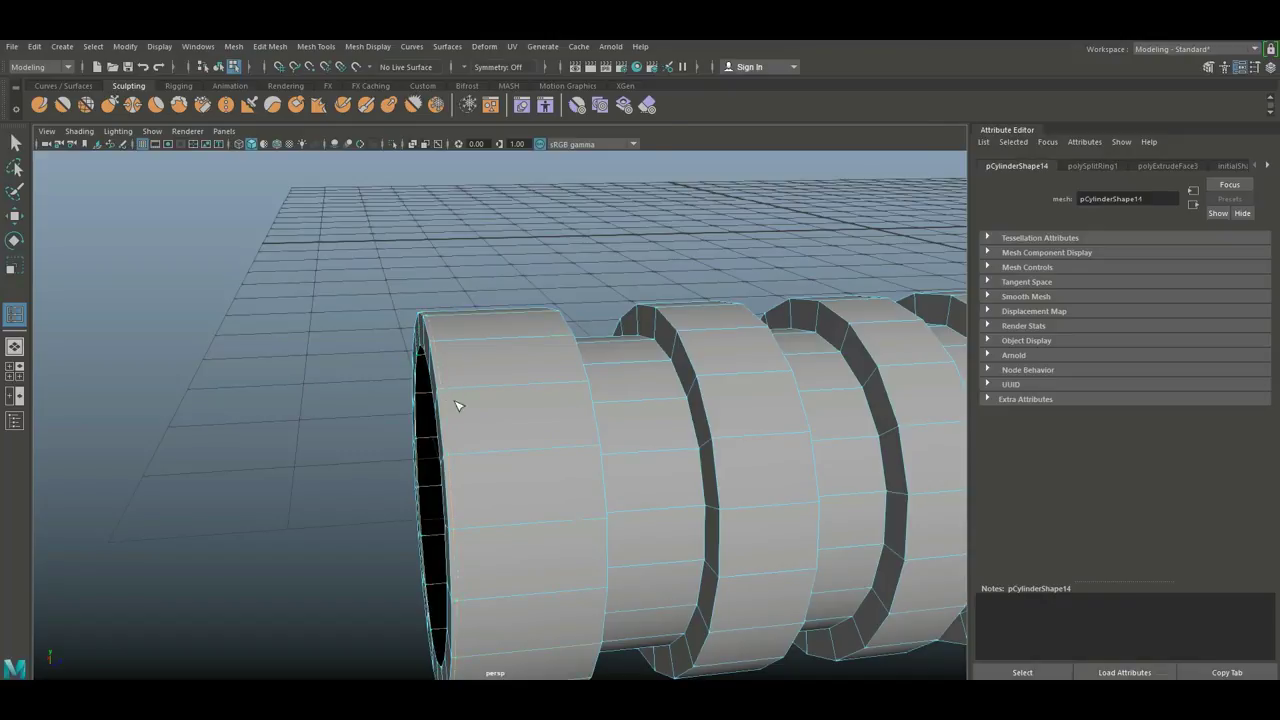
pyautogui.scroll(-5, 608, 457)
pyautogui.moveTo(608, 457)
pyautogui.keyDown('alt'); pyautogui.mouseDown()
pyautogui.moveTo(478, 533)
pyautogui.moveTo(534, 554)
pyautogui.moveTo(471, 549)
pyautogui.mouseUp(); pyautogui.keyUp('alt')
pyautogui.scroll(5, 489, 531)
pyautogui.scroll(3, 467, 533)
pyautogui.scroll(3, 467, 533)
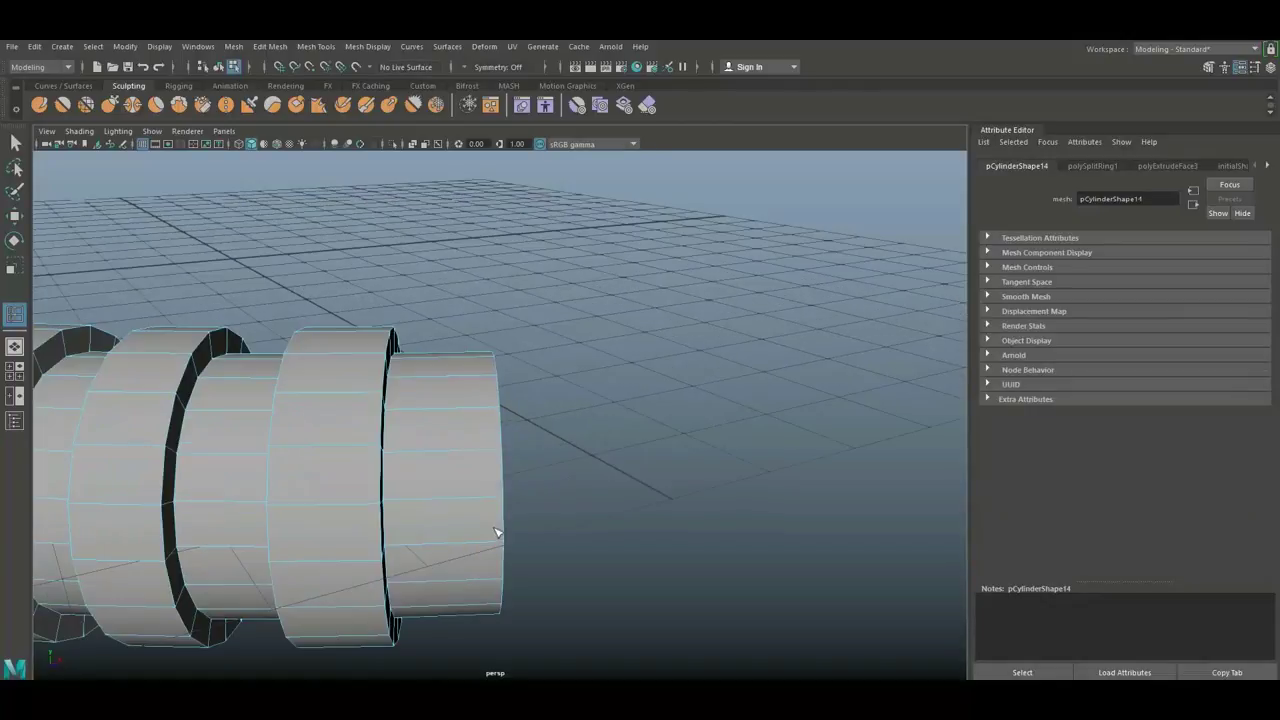
pyautogui.click(497, 410)
# Step: Exit the edge loop tool and orbit in to the tube's front end
pyautogui.press('q')
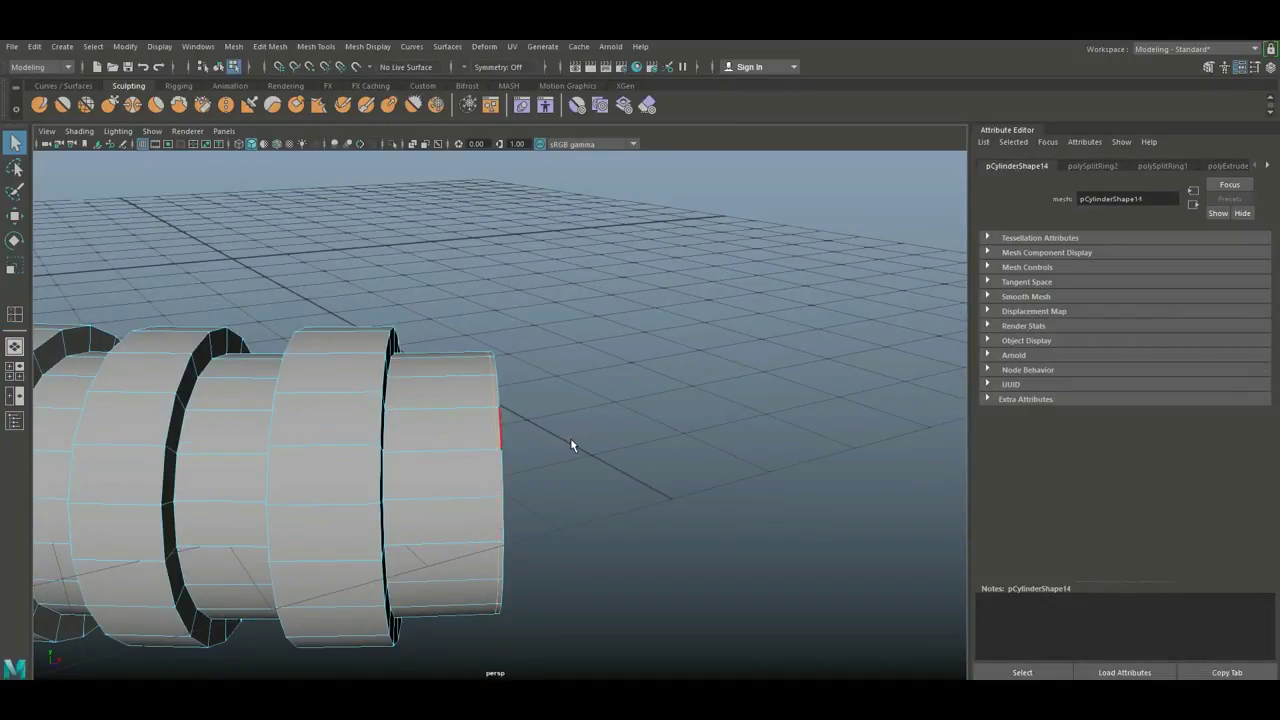
pyautogui.moveTo(590, 481)
pyautogui.keyDown('alt'); pyautogui.mouseDown()
pyautogui.moveTo(653, 462)
pyautogui.moveTo(771, 366)
pyautogui.mouseUp(); pyautogui.keyUp('alt')
pyautogui.moveTo(771, 366)
pyautogui.keyDown('alt'); pyautogui.mouseDown(button='right')
pyautogui.moveTo(654, 449)
pyautogui.moveTo(151, 449)
pyautogui.mouseUp(button='right'); pyautogui.keyUp('alt')
pyautogui.keyDown('alt'); pyautogui.moveTo(151, 449); pyautogui.dragTo(350, 477, button='middle'); pyautogui.keyUp('alt')
pyautogui.keyDown('alt'); pyautogui.moveTo(350, 477); pyautogui.dragTo(534, 471); pyautogui.keyUp('alt')
pyautogui.moveTo(534, 471)
pyautogui.keyDown('alt'); pyautogui.mouseDown(button='right')
pyautogui.moveTo(557, 477)
pyautogui.moveTo(609, 449)
pyautogui.mouseUp(button='right'); pyautogui.keyUp('alt')
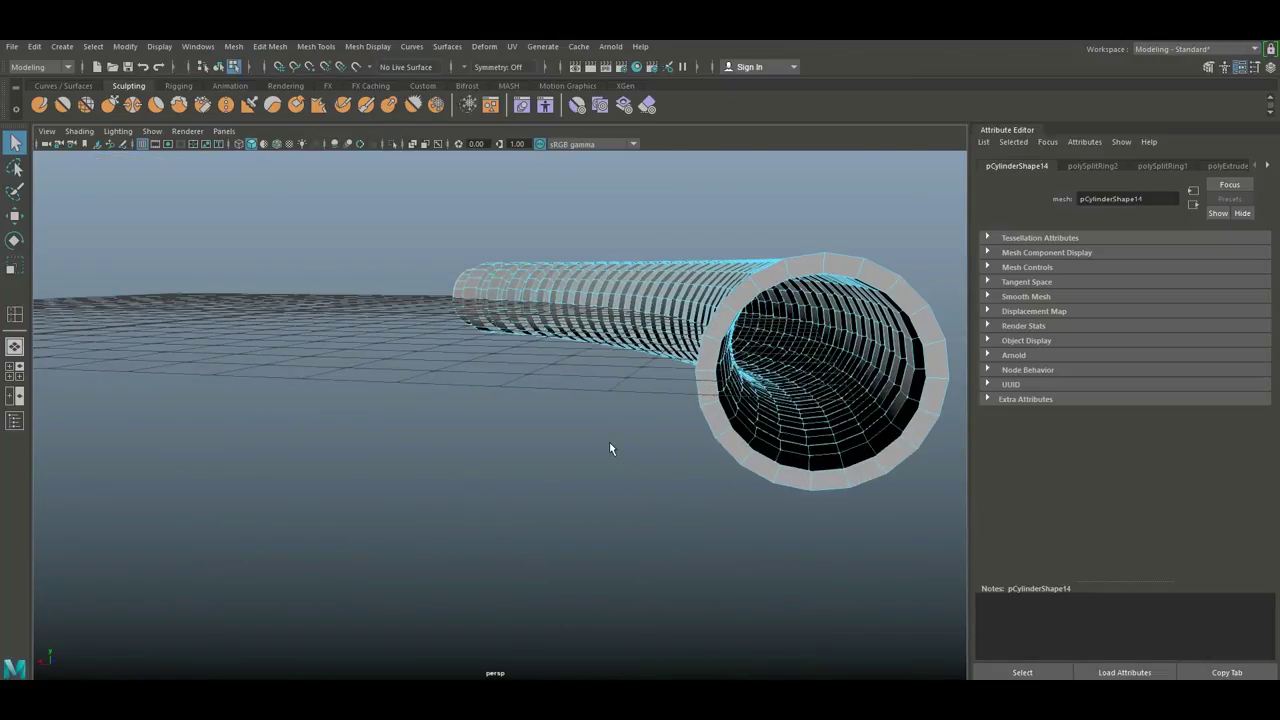
pyautogui.keyDown('alt'); pyautogui.moveTo(609, 449); pyautogui.dragTo(418, 501, button='middle'); pyautogui.keyUp('alt')
pyautogui.keyDown('alt'); pyautogui.moveTo(418, 501); pyautogui.dragTo(440, 505); pyautogui.keyUp('alt')
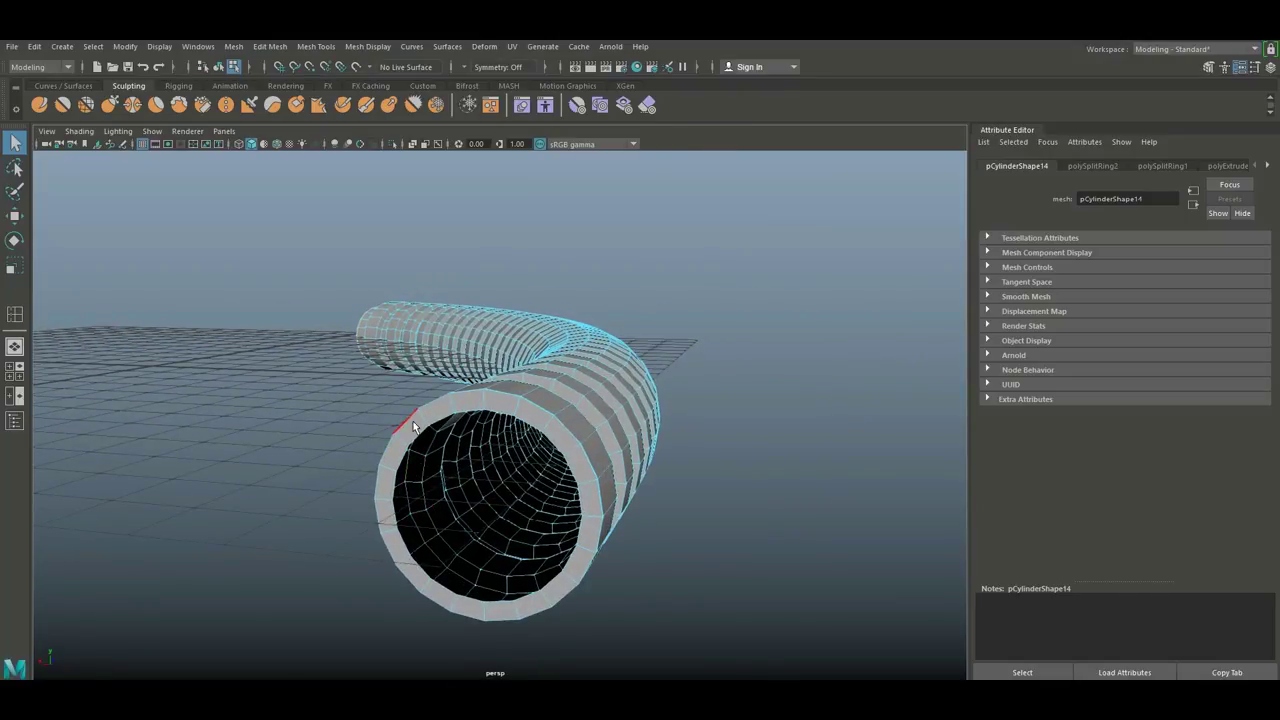
# Step: Delete the front rim face loop, then return to object mode
pyautogui.moveTo(448, 405); pyautogui.dragTo(445, 440, button='right')
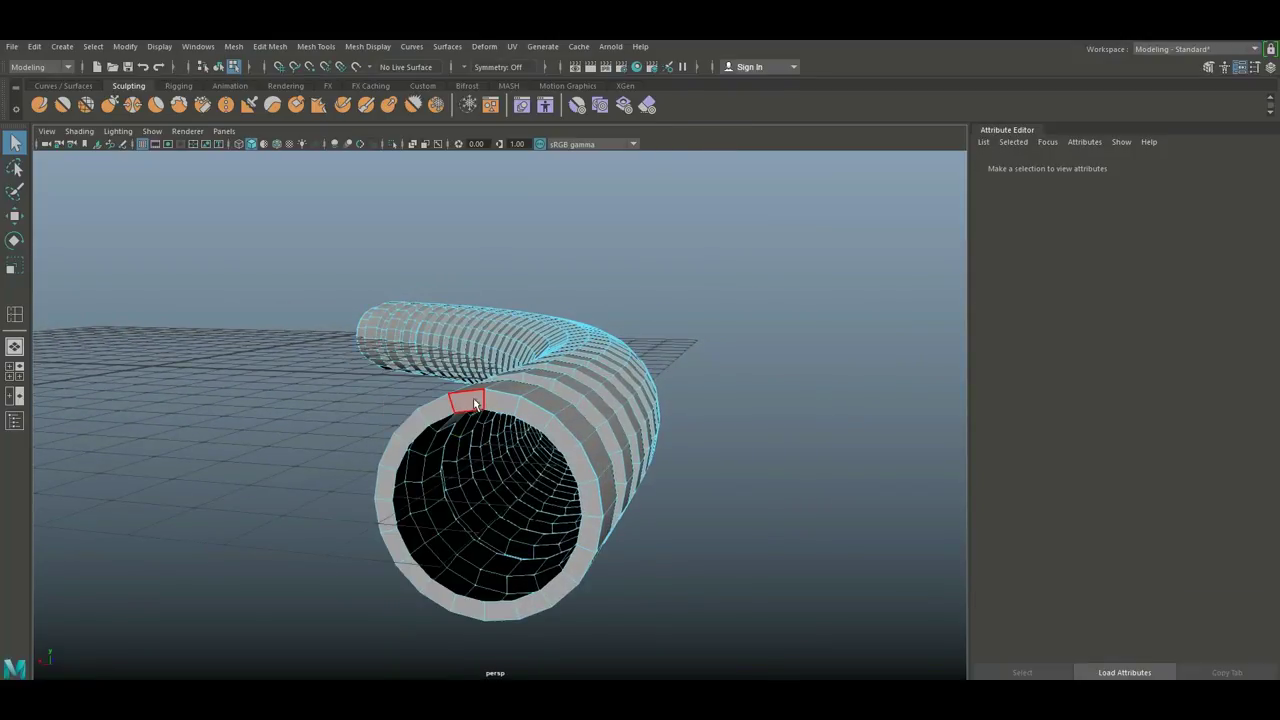
pyautogui.doubleClick(443, 412)
pyautogui.press('Delete')
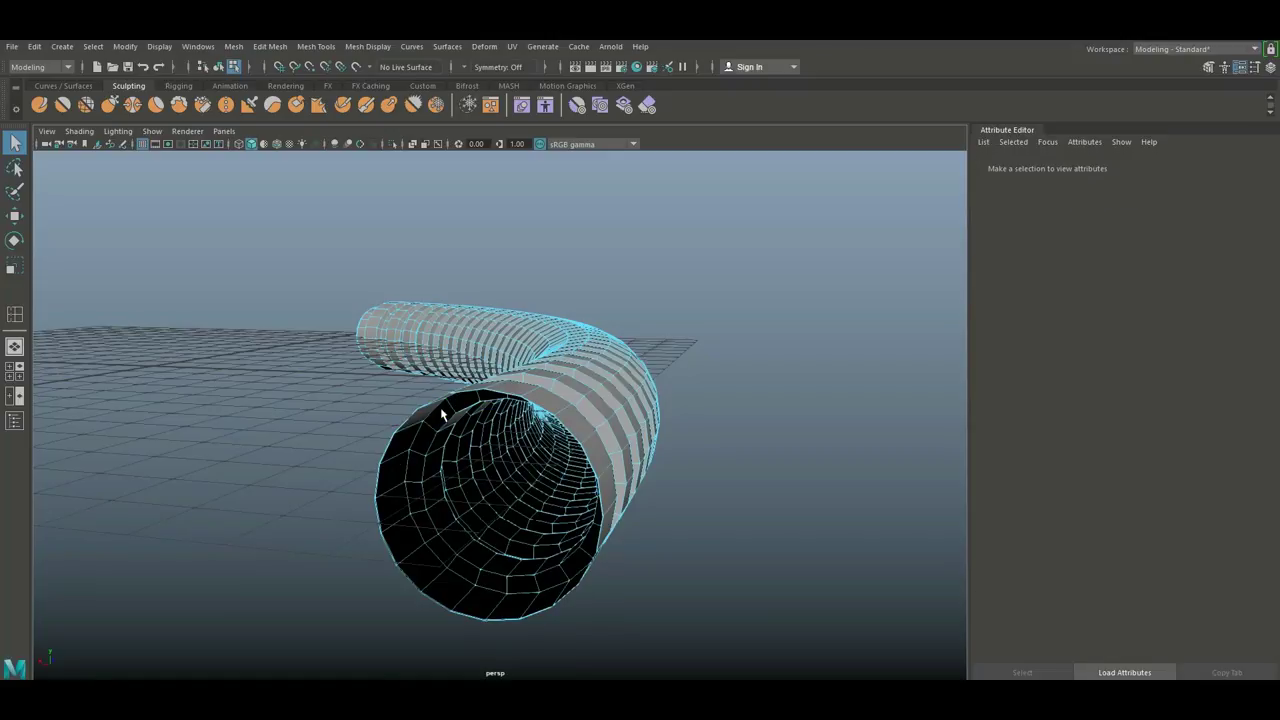
pyautogui.keyDown('alt'); pyautogui.moveTo(440, 407); pyautogui.dragTo(340, 515); pyautogui.keyUp('alt')
pyautogui.moveTo(434, 345); pyautogui.dragTo(507, 337, button='right')
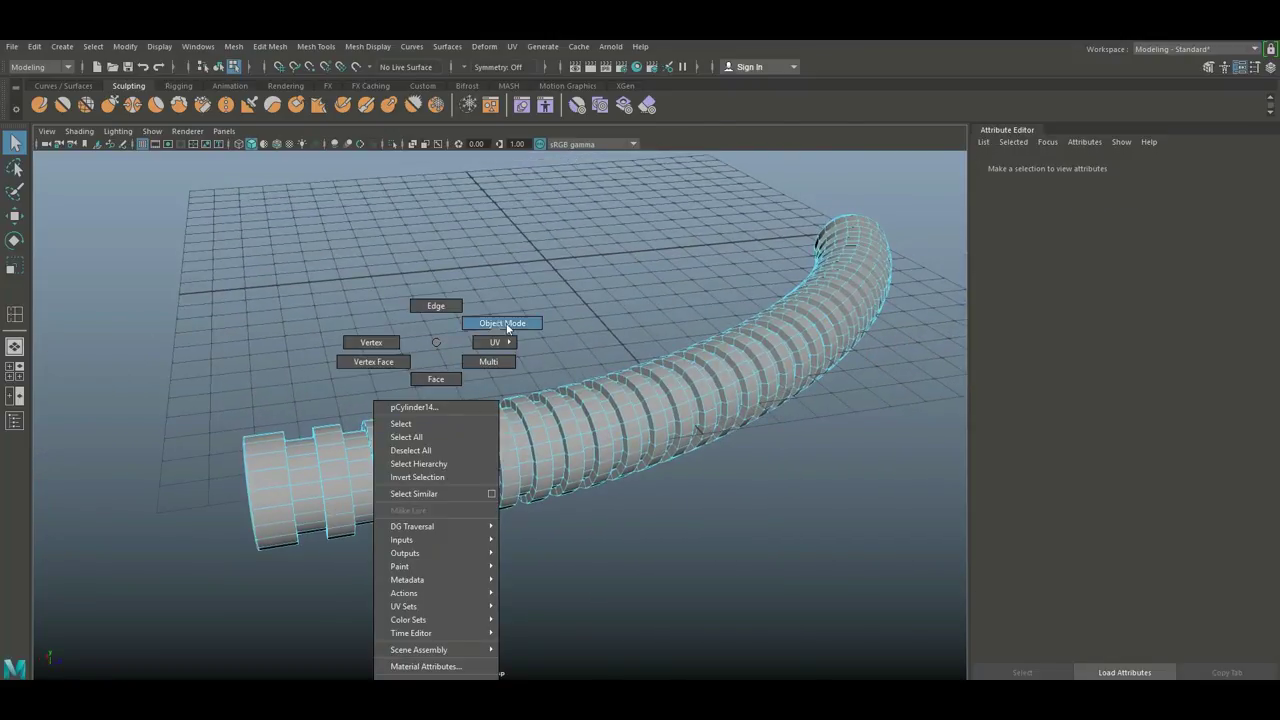
# Step: Preview the tube smoothed from a side view, then reselect it and return to unsmoothed display
pyautogui.press('3')
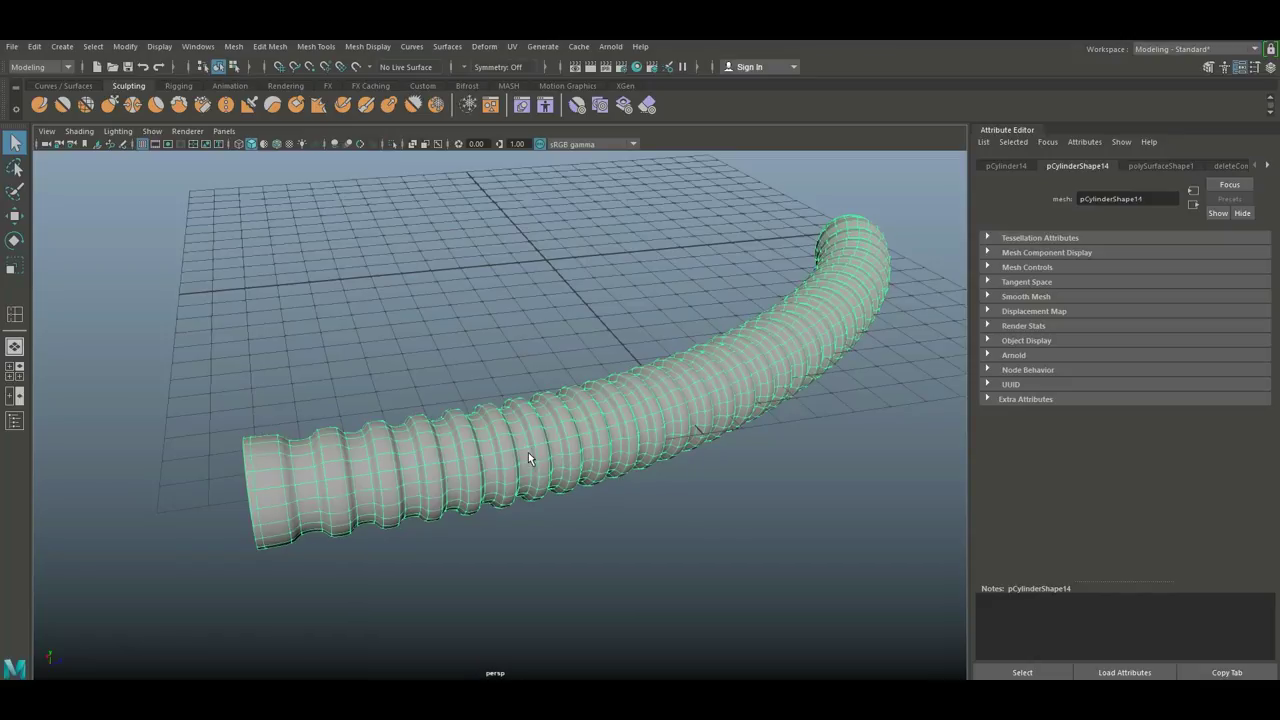
pyautogui.click(577, 550)
pyautogui.moveTo(577, 550)
pyautogui.keyDown('alt'); pyautogui.mouseDown()
pyautogui.moveTo(595, 521)
pyautogui.moveTo(503, 520)
pyautogui.moveTo(560, 560)
pyautogui.moveTo(257, 391)
pyautogui.moveTo(300, 448)
pyautogui.moveTo(517, 494)
pyautogui.moveTo(509, 509)
pyautogui.moveTo(455, 477)
pyautogui.mouseUp(); pyautogui.keyUp('alt')
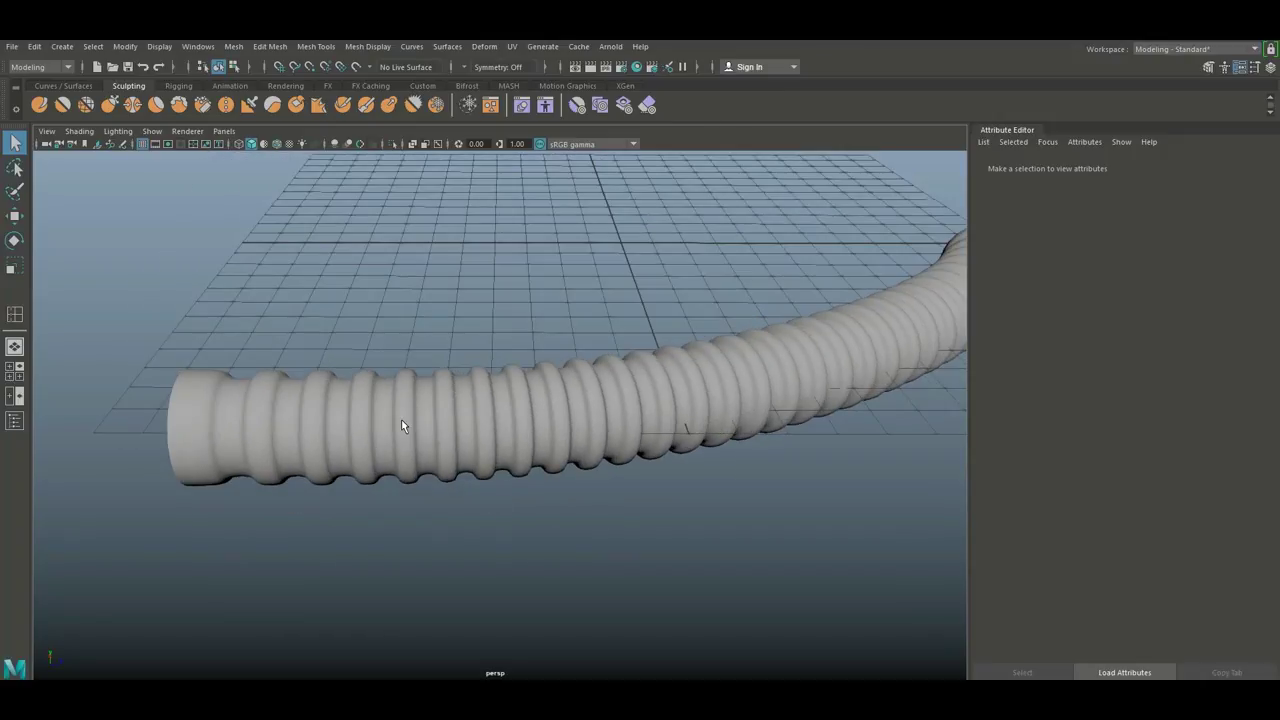
pyautogui.click(403, 427)
pyautogui.press('1')
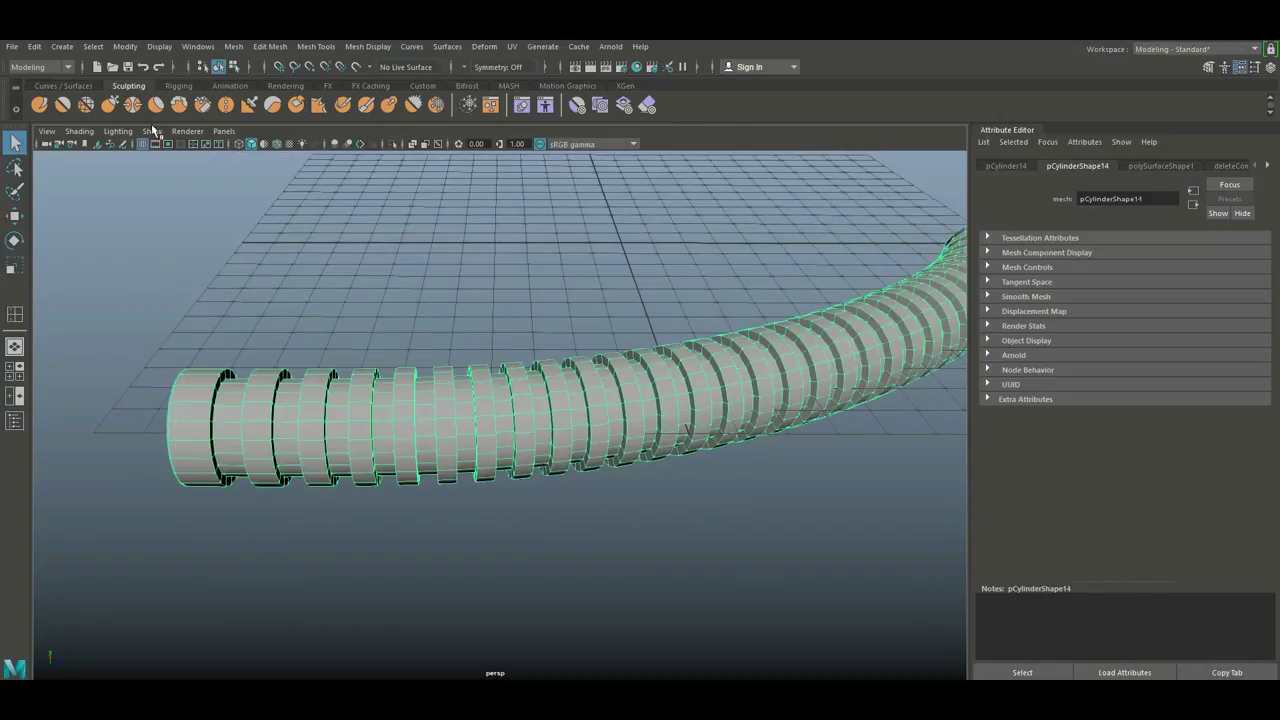
# Step: Apply Mesh > Smooth at Division Levels 1 so the ribs become rounded corrugations
pyautogui.click(233, 47)
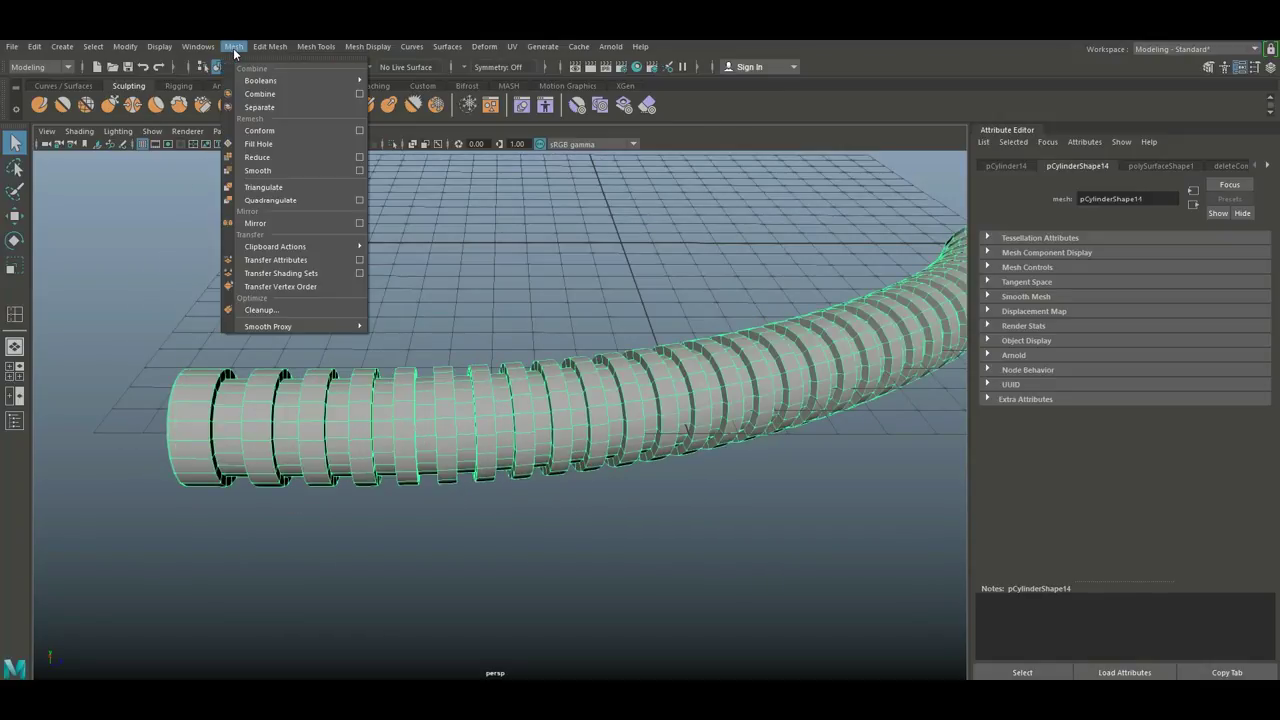
pyautogui.click(287, 170)
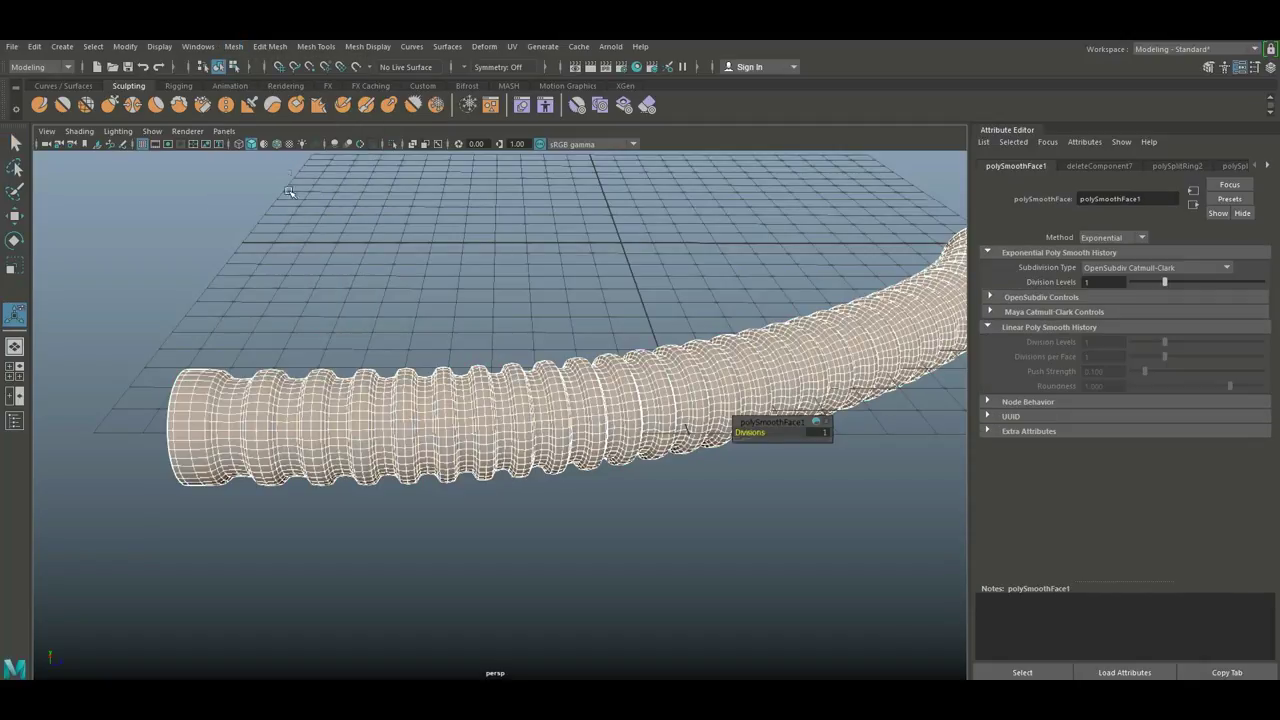
pyautogui.scroll(-3, 302, 343)
pyautogui.click(335, 522)
# Step: Orbit and zoom to inspect the whole smoothed hose across the grid
pyautogui.moveTo(269, 551)
pyautogui.keyDown('alt'); pyautogui.mouseDown(button='middle')
pyautogui.moveTo(474, 617)
pyautogui.moveTo(420, 569)
pyautogui.mouseUp(button='middle'); pyautogui.keyUp('alt')
pyautogui.keyDown('alt'); pyautogui.moveTo(455, 428); pyautogui.dragTo(463, 409); pyautogui.keyUp('alt')
pyautogui.scroll(2, 463, 409)
pyautogui.scroll(-2, 566, 491)
pyautogui.moveTo(566, 491)
pyautogui.keyDown('alt'); pyautogui.mouseDown()
pyautogui.moveTo(300, 504)
pyautogui.moveTo(491, 497)
pyautogui.moveTo(349, 451)
pyautogui.moveTo(451, 500)
pyautogui.moveTo(503, 496)
pyautogui.moveTo(500, 520)
pyautogui.moveTo(491, 466)
pyautogui.moveTo(478, 485)
pyautogui.moveTo(560, 489)
pyautogui.moveTo(543, 506)
pyautogui.moveTo(486, 494)
pyautogui.moveTo(517, 514)
pyautogui.moveTo(529, 491)
pyautogui.moveTo(529, 506)
pyautogui.moveTo(614, 517)
pyautogui.moveTo(623, 491)
pyautogui.moveTo(578, 418)
pyautogui.moveTo(554, 423)
pyautogui.moveTo(577, 494)
pyautogui.moveTo(600, 512)
pyautogui.moveTo(663, 517)
pyautogui.moveTo(629, 523)
pyautogui.moveTo(633, 543)
pyautogui.moveTo(640, 486)
pyautogui.moveTo(709, 466)
pyautogui.moveTo(734, 476)
pyautogui.moveTo(714, 517)
pyautogui.moveTo(651, 491)
pyautogui.moveTo(626, 534)
pyautogui.moveTo(605, 535)
pyautogui.mouseUp(); pyautogui.keyUp('alt')
pyautogui.scroll(-3, 529, 506)
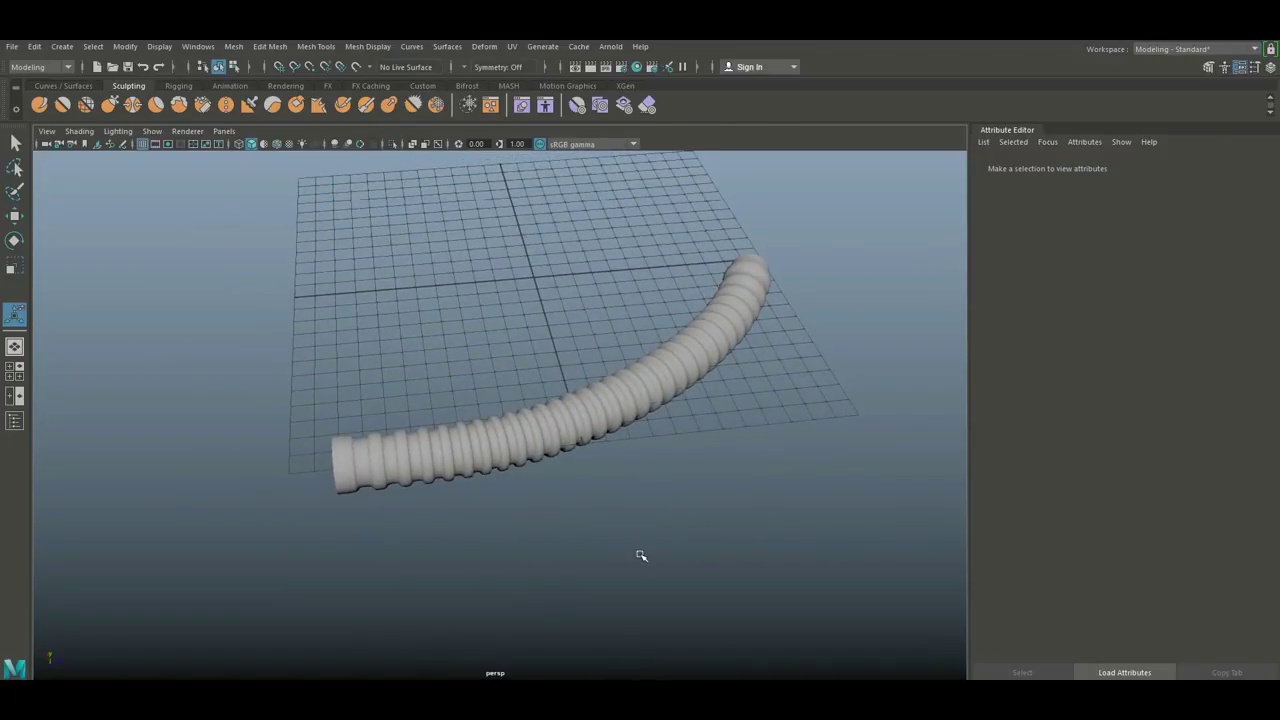